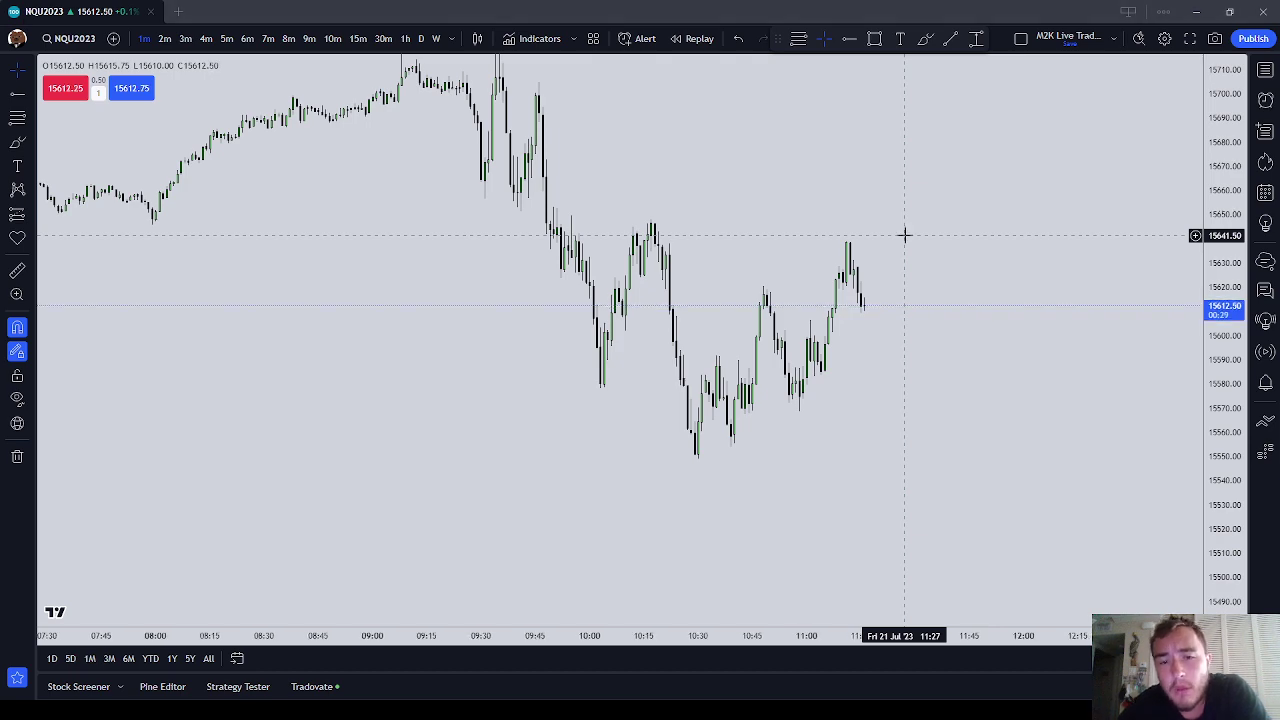
Circle the swing high at about 10:12, the pullback low after it and the higher high near 10:17 with the Brush
scroll(904, 235, "up", 4)
left_click_drag(643, 179, 791, 274)
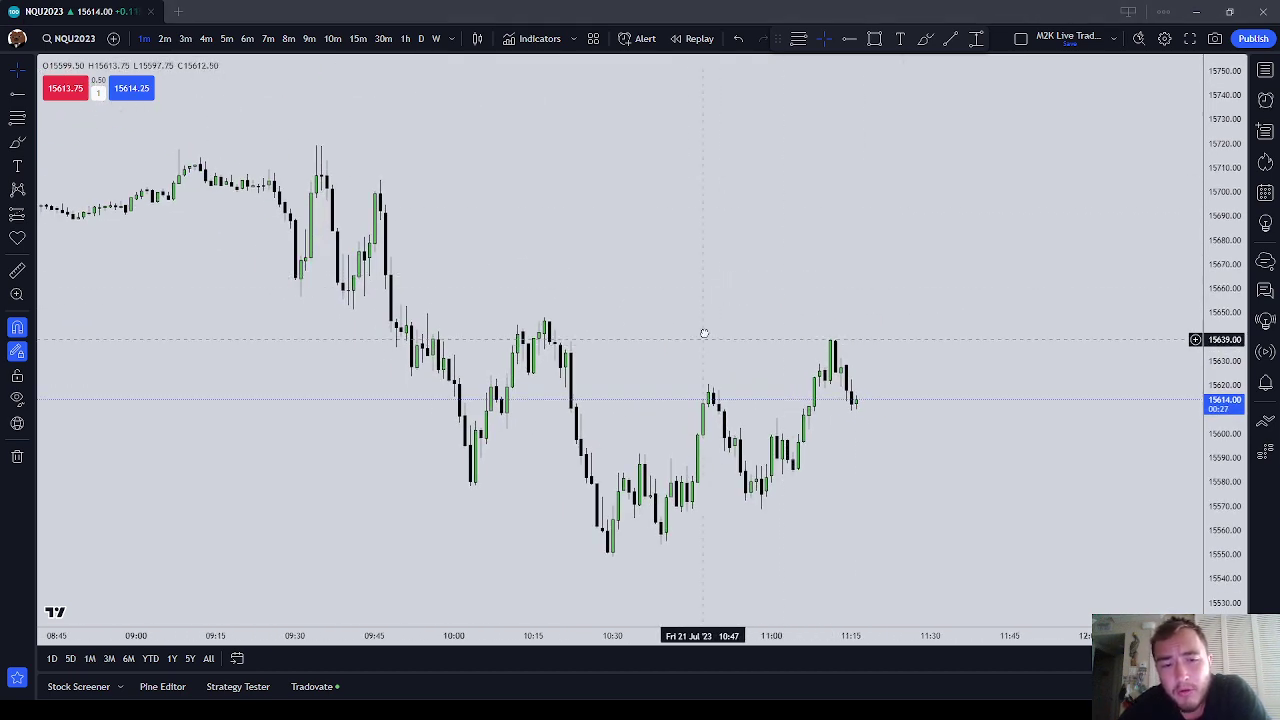
left_click_drag(703, 336, 703, 302)
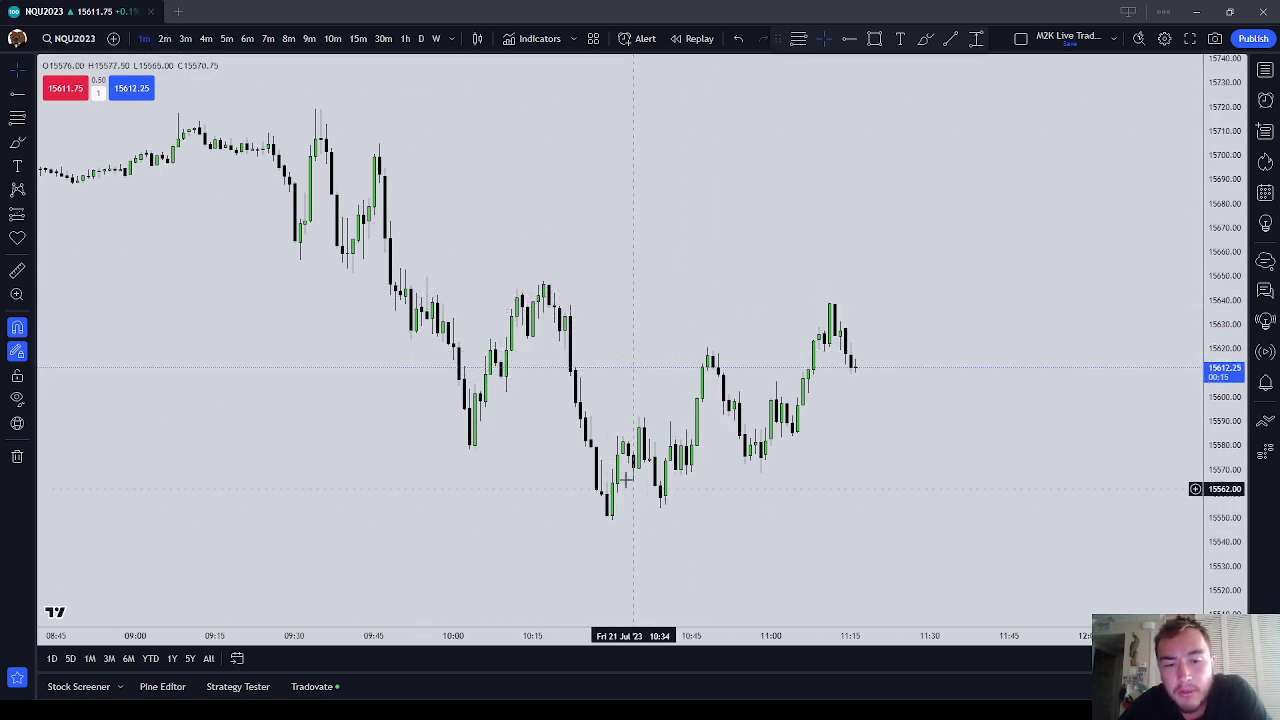
left_click_drag(703, 248, 660, 266)
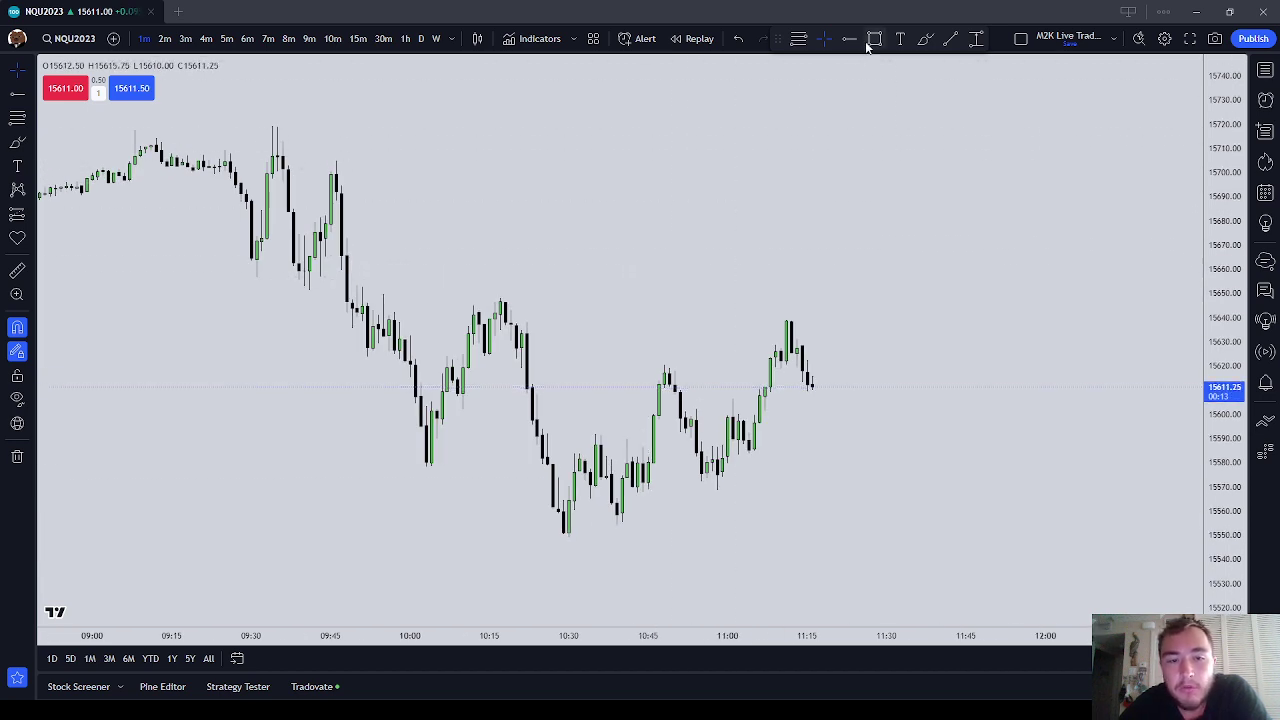
left_click(925, 39)
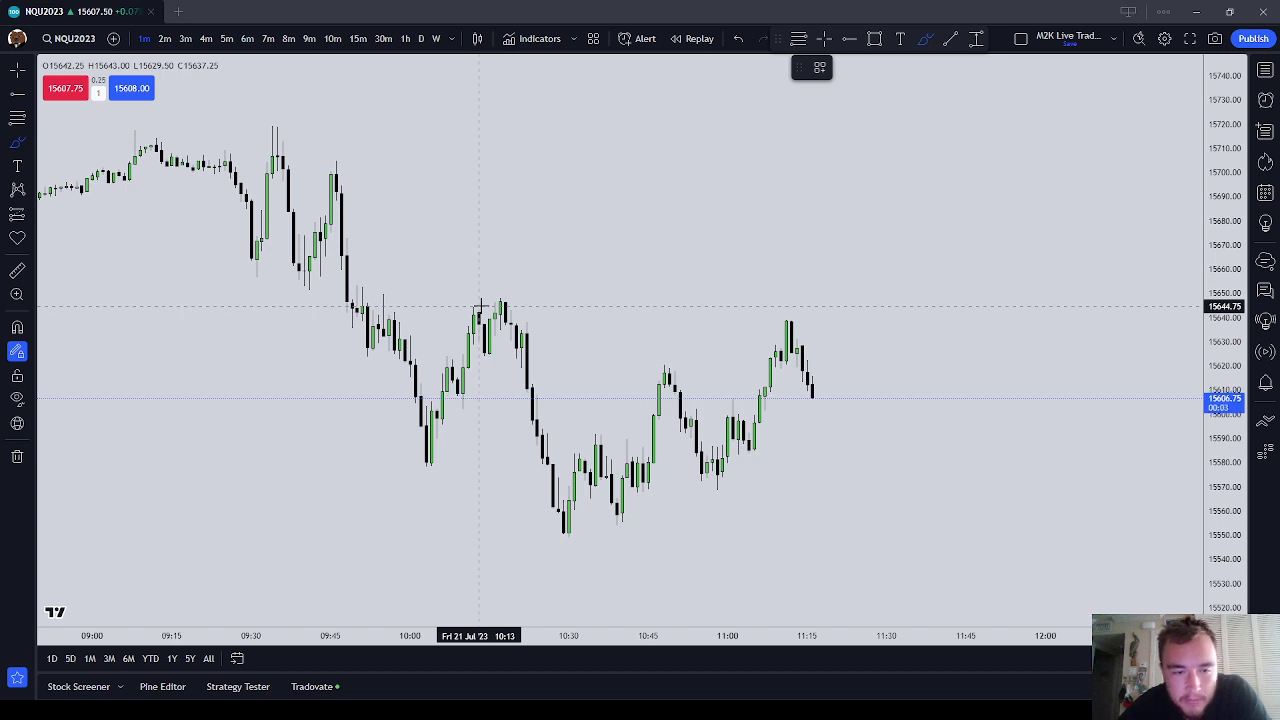
left_click_drag(477, 305, 467, 306)
left_click_drag(500, 347, 497, 349)
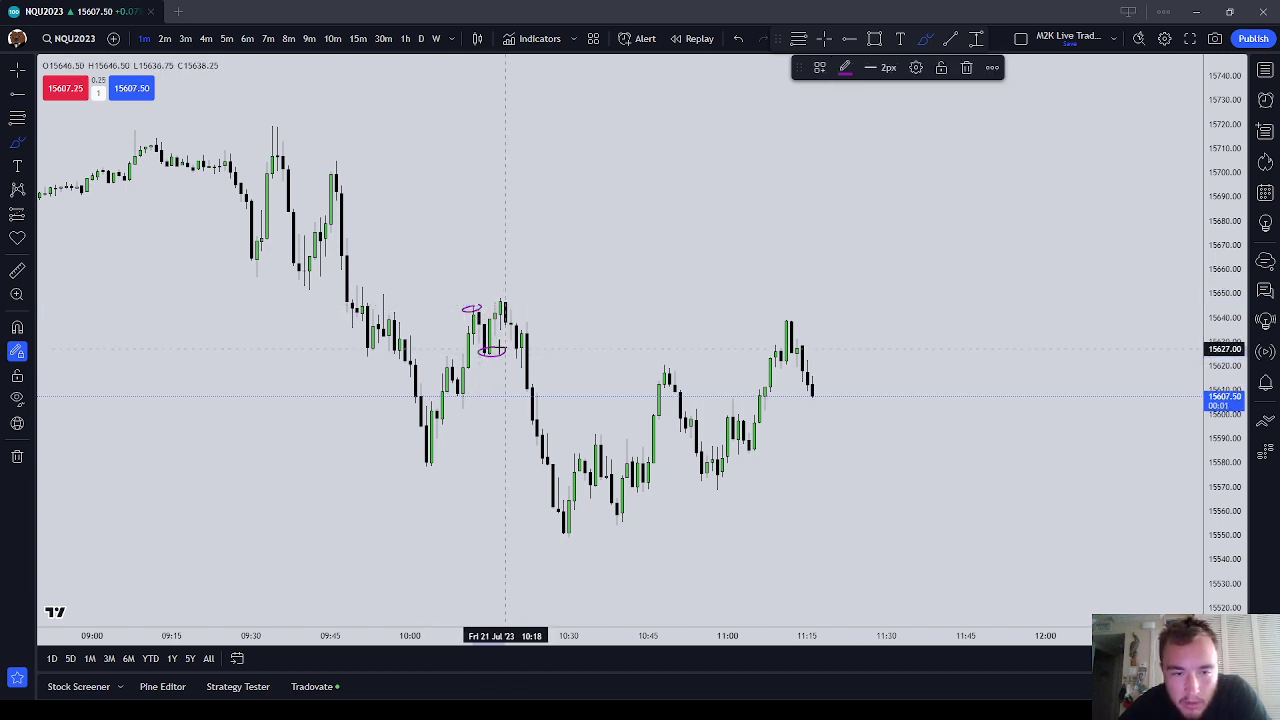
mouse_move(506, 291)
left_mouse_down()
mouse_move(484, 300)
mouse_move(495, 291)
left_mouse_up()
key("Escape")
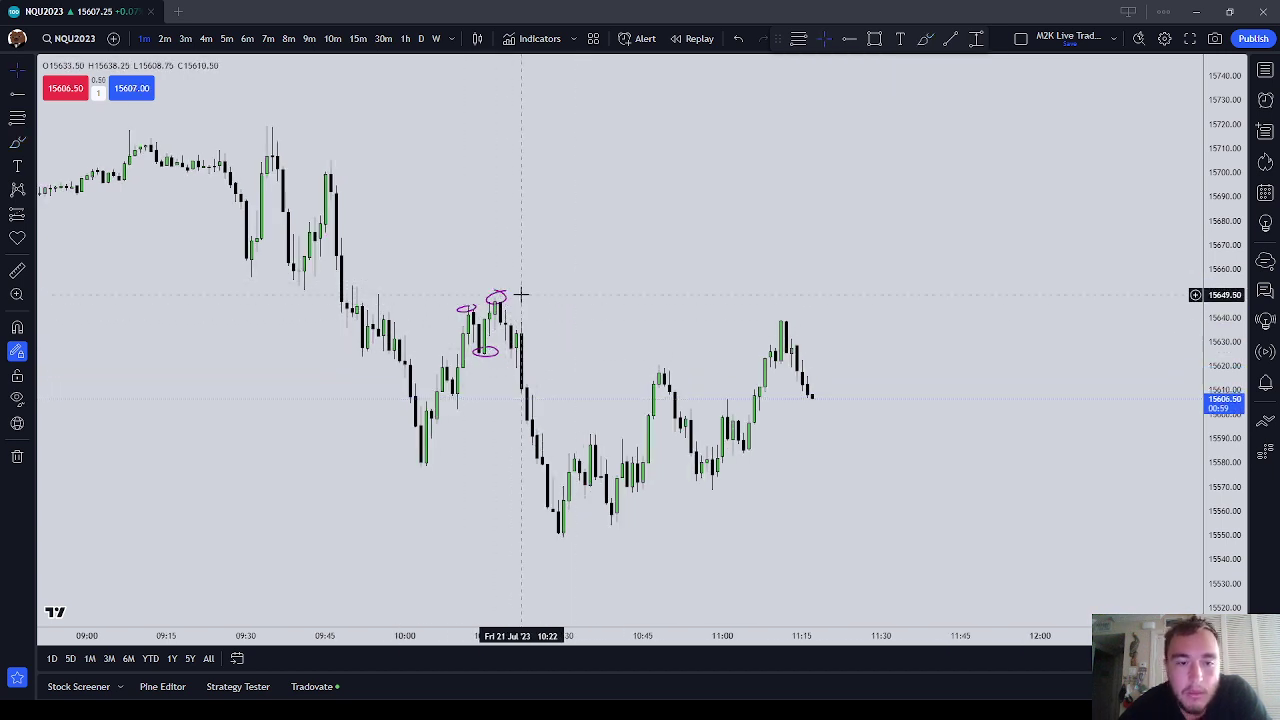
Delete the three brush circles around the swing points between 10:12 and 10:17
left_click(970, 68)
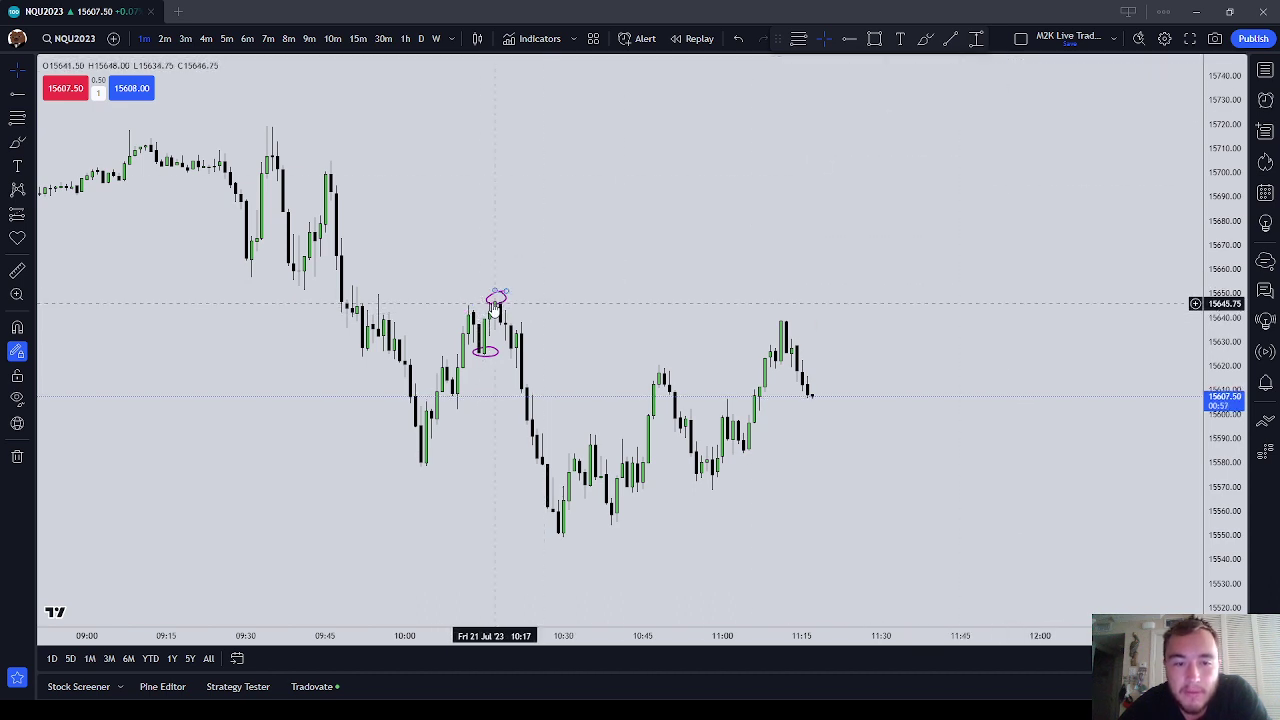
left_click(505, 292)
left_click(968, 68)
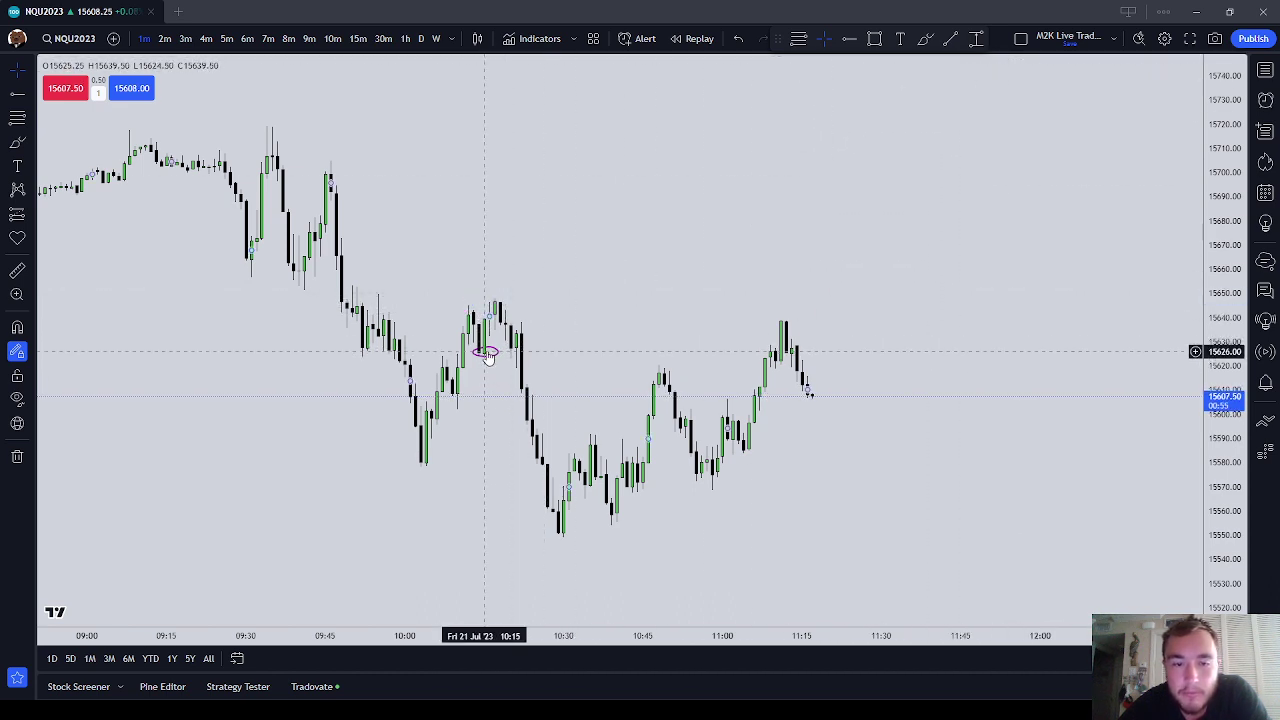
left_click(497, 351)
key("Delete")
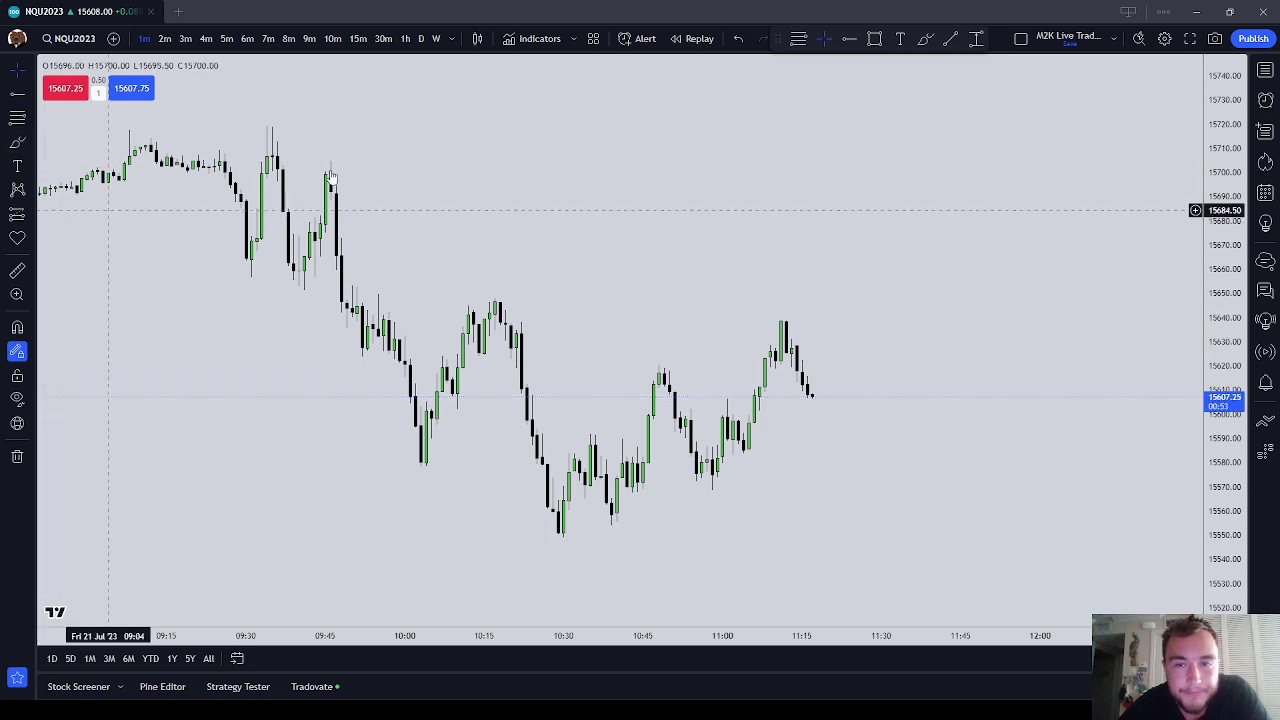
With magnet snapping on, draw a rectangle from the 10:12 high at 15645.00 down to 15624.00, extending right to 11:37
left_click(872, 40)
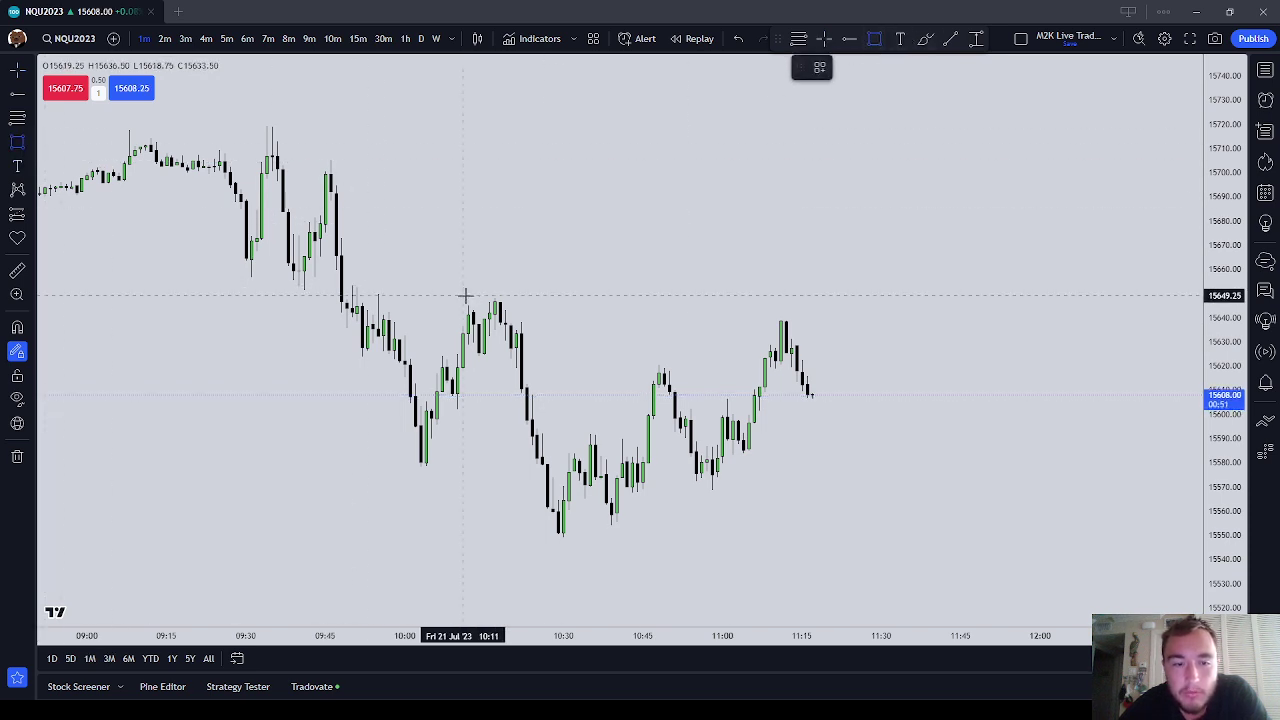
left_click(17, 324)
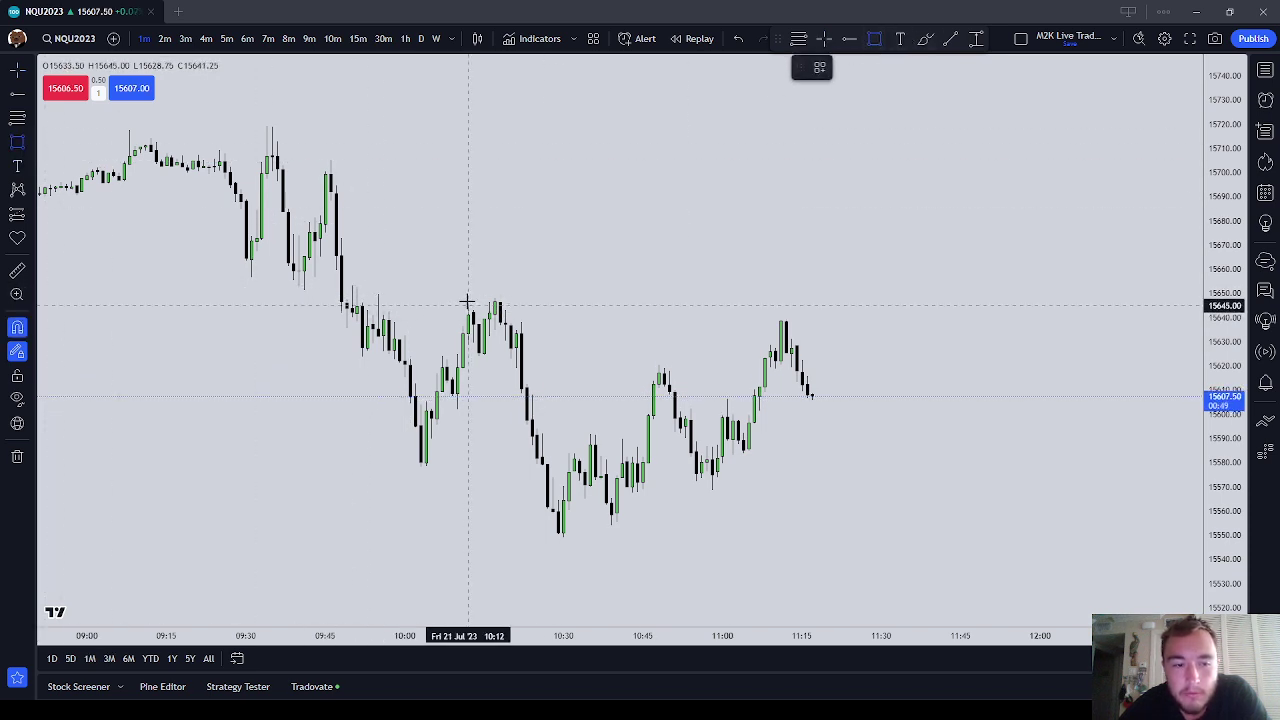
mouse_move(467, 304)
left_mouse_down()
mouse_move(484, 357)
mouse_move(680, 330)
mouse_move(911, 331)
mouse_move(918, 342)
left_mouse_up()
left_click(503, 345)
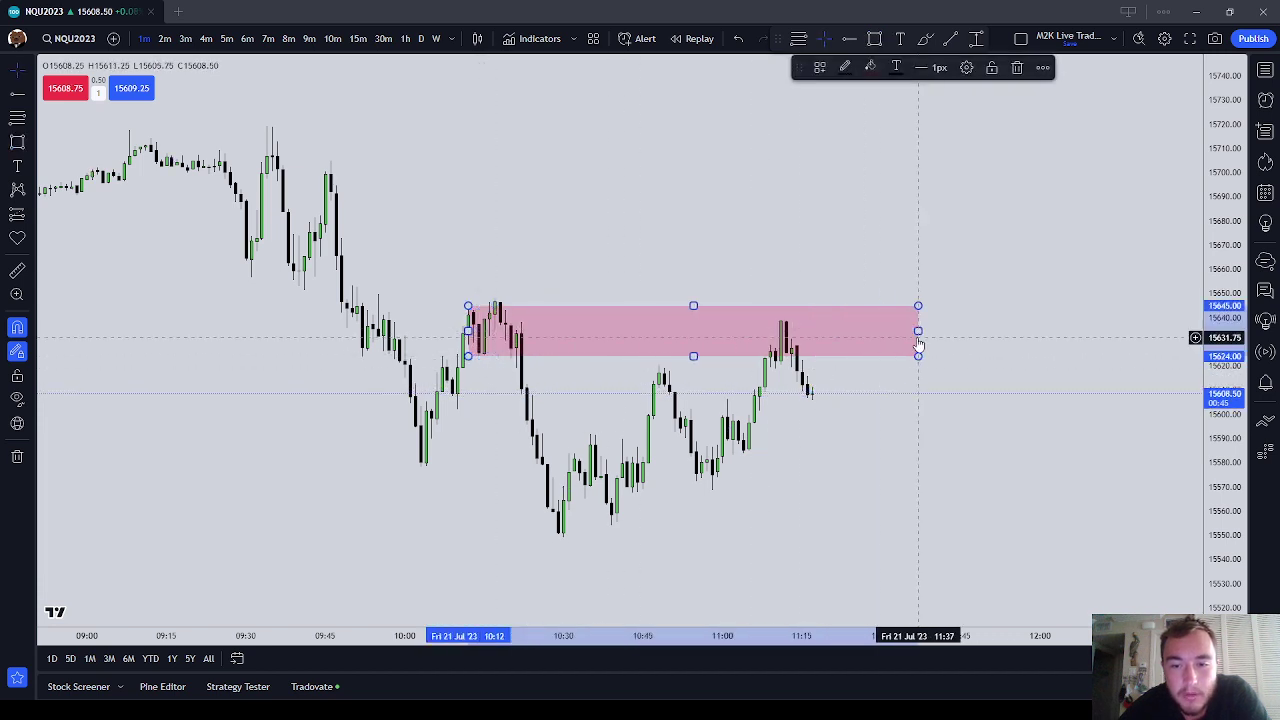
Label the rectangle "-Breaker" and change its background to light yellow
double_click(914, 337)
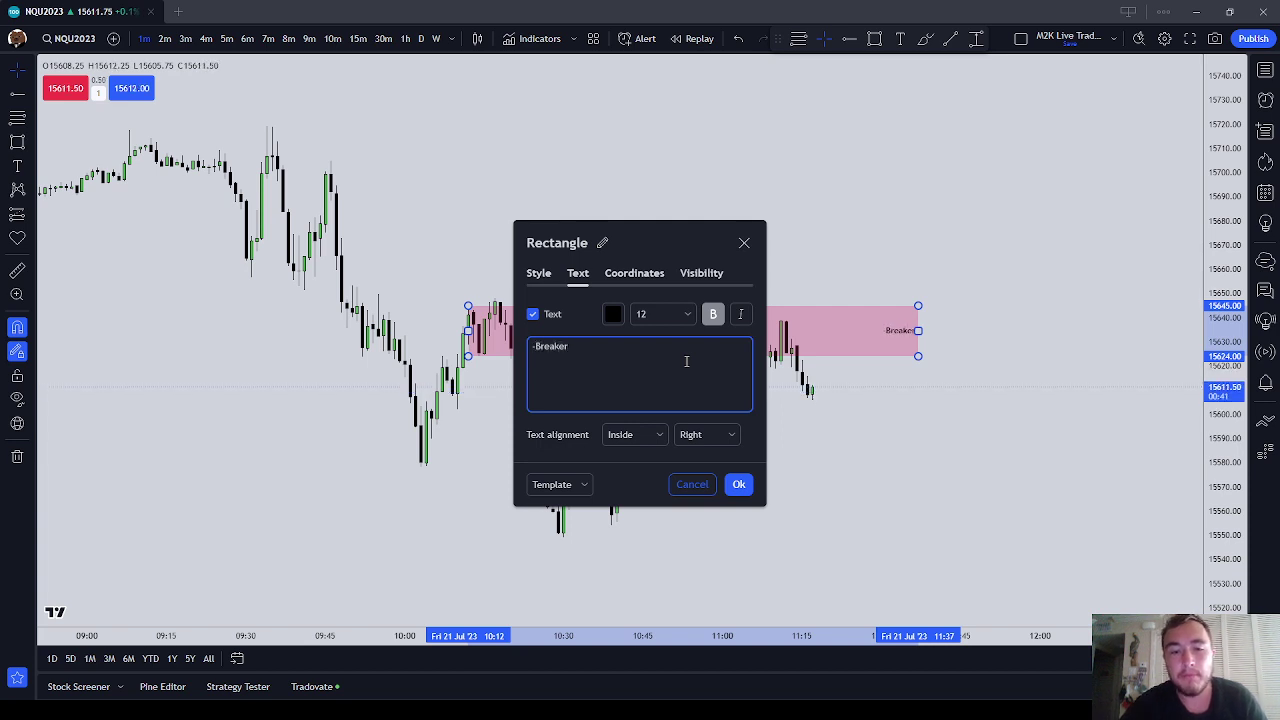
left_click(538, 272)
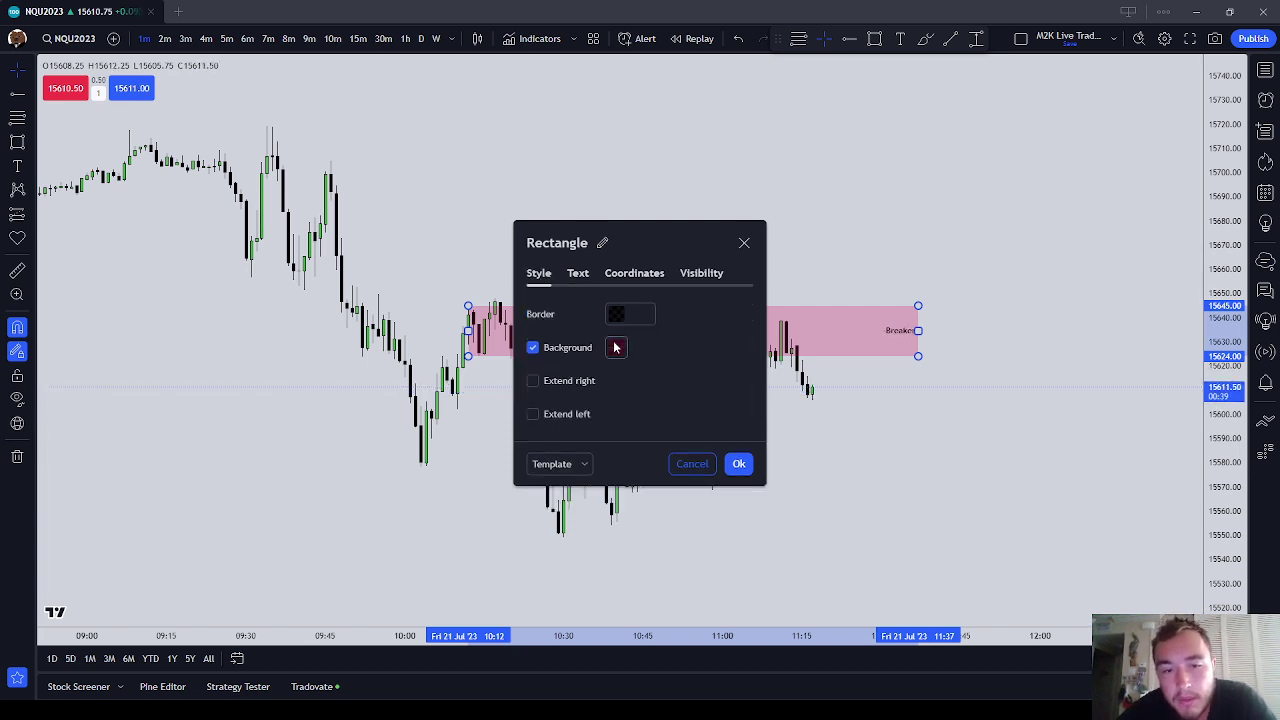
left_click(616, 347)
left_click(649, 390)
left_click(722, 360)
left_click(737, 463)
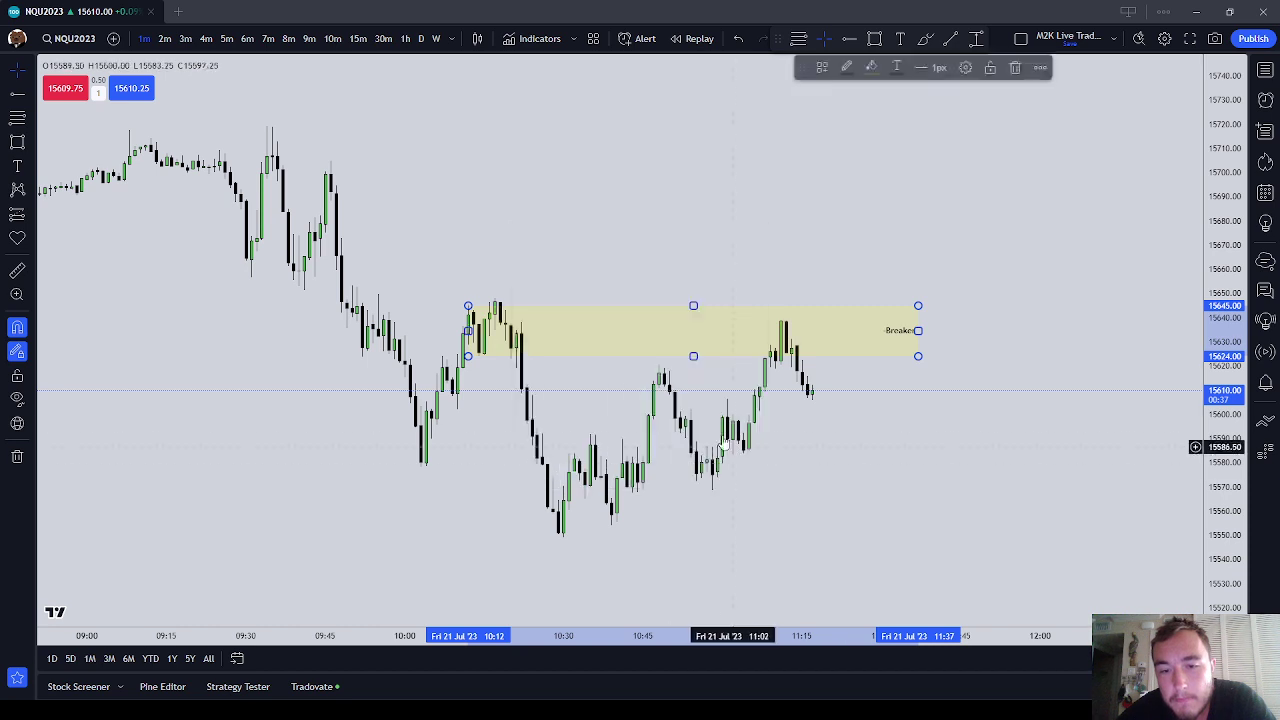
Extend the Breaker rectangle's left edge back to about 10:09 and lock the rectangle
left_click_drag(468, 330, 454, 328)
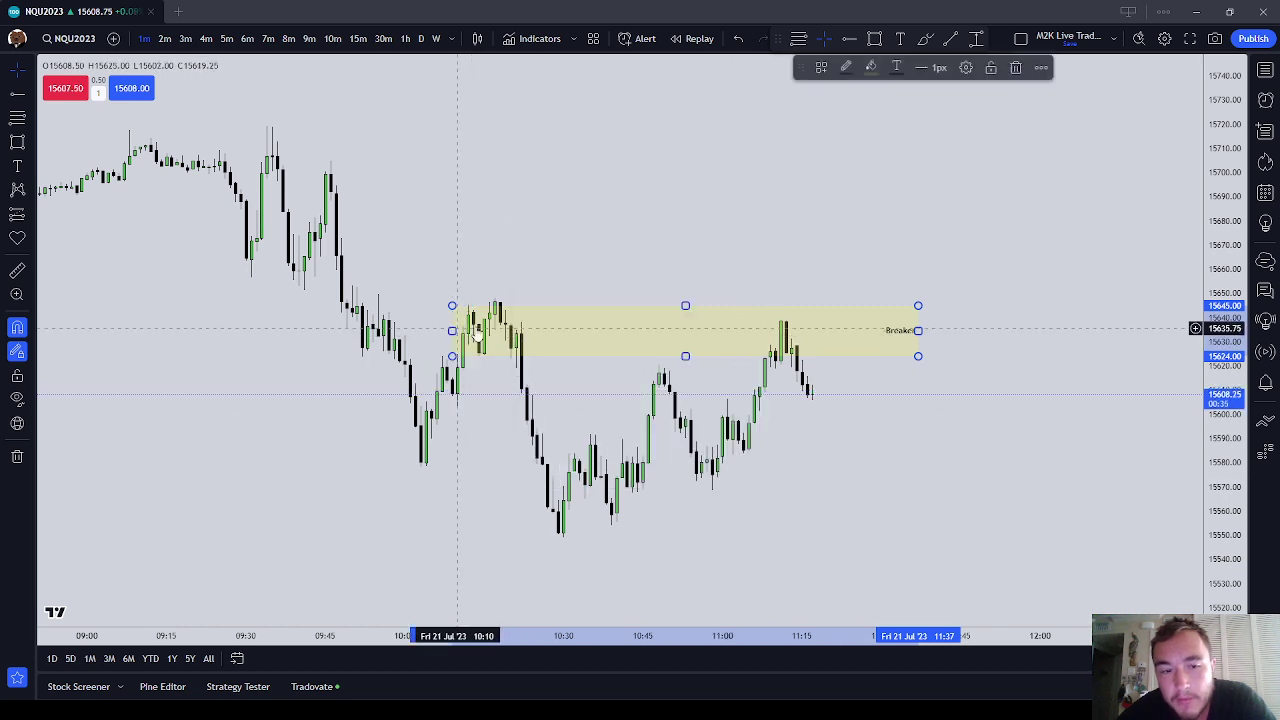
left_click(991, 68)
left_click(560, 200)
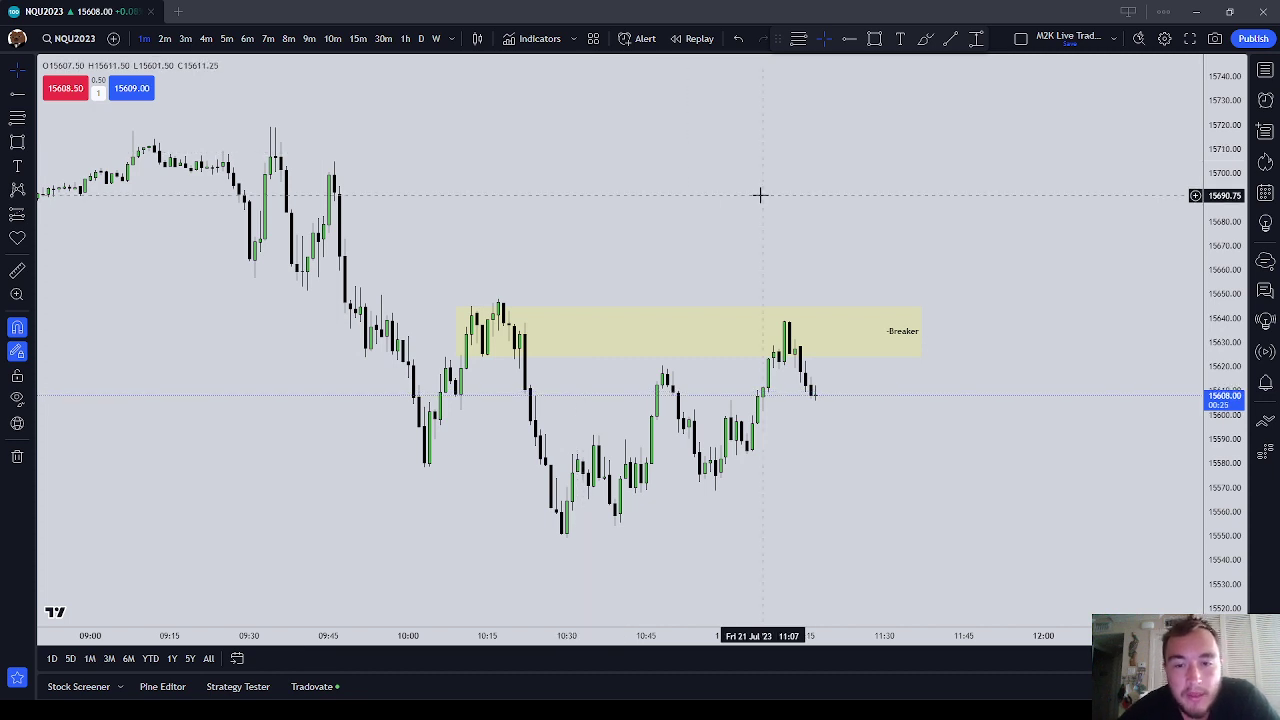
Circle the swing high at the start of the Breaker zone and the low right after it with the Brush
left_click_drag(858, 235, 867, 174)
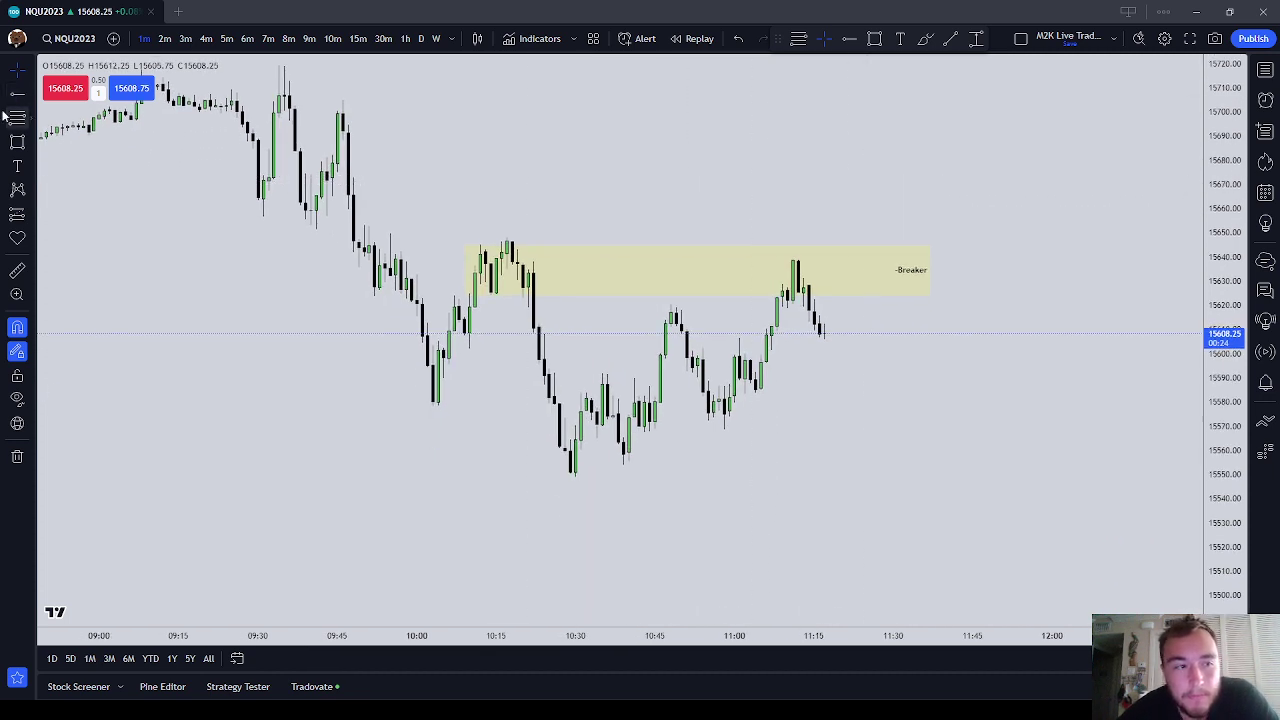
left_click(927, 39)
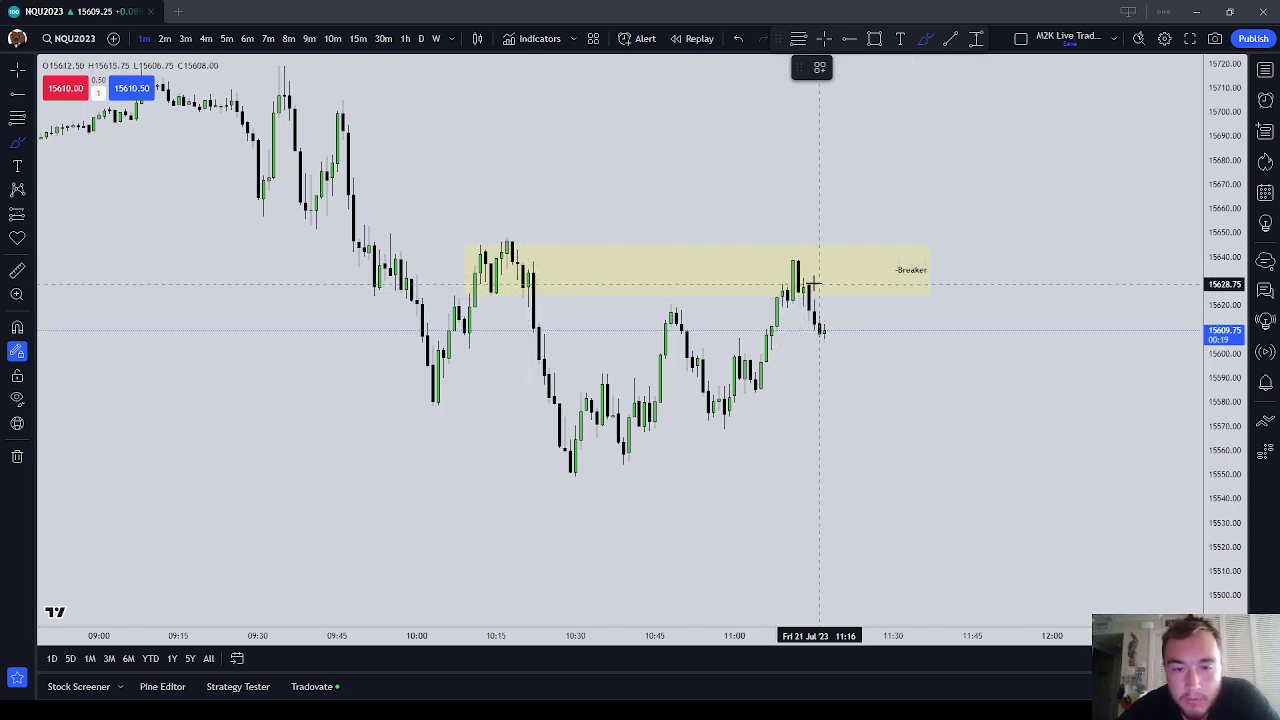
left_click(480, 244)
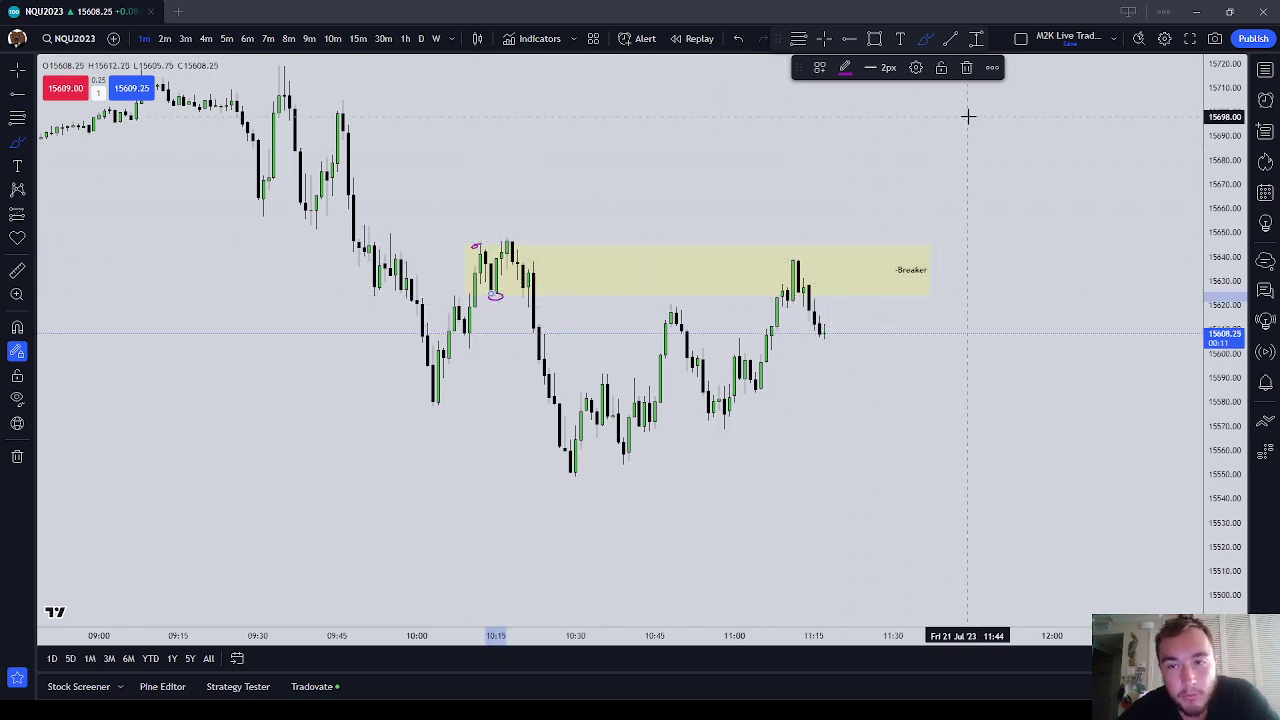
Delete the brush marks on the Breaker zone's swing high and low
left_click(966, 68)
left_click(472, 249)
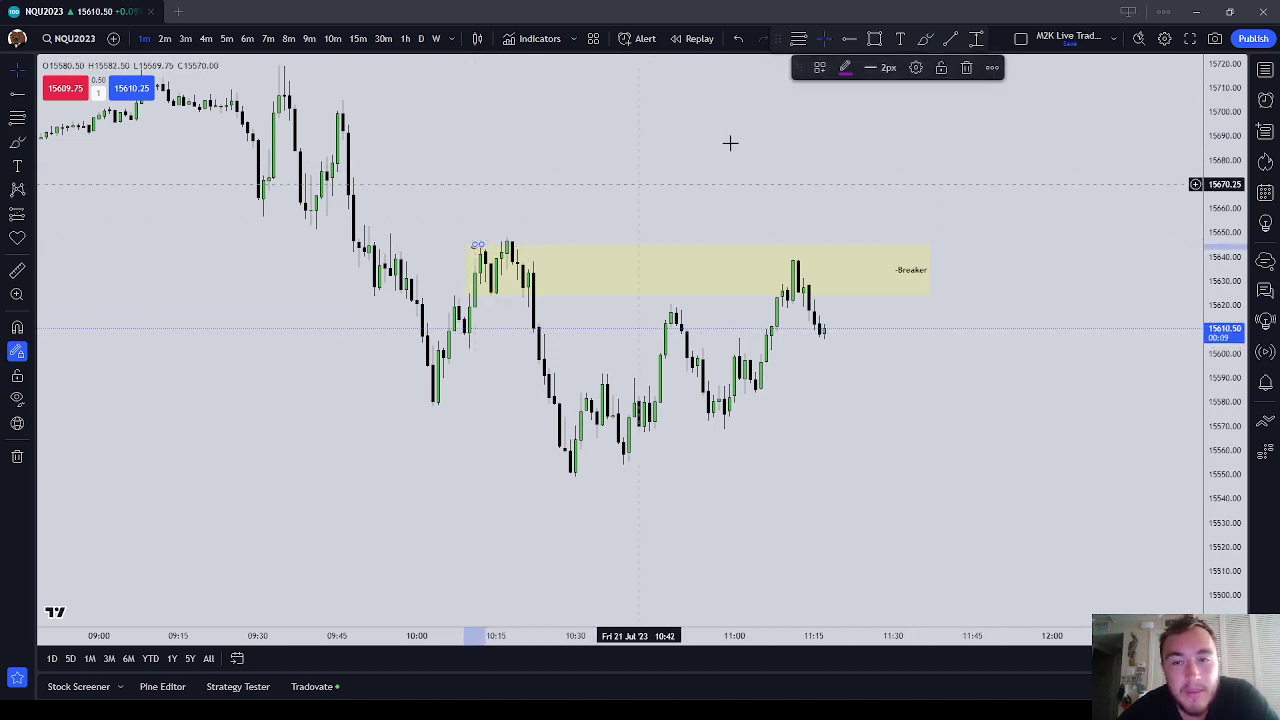
left_click(971, 69)
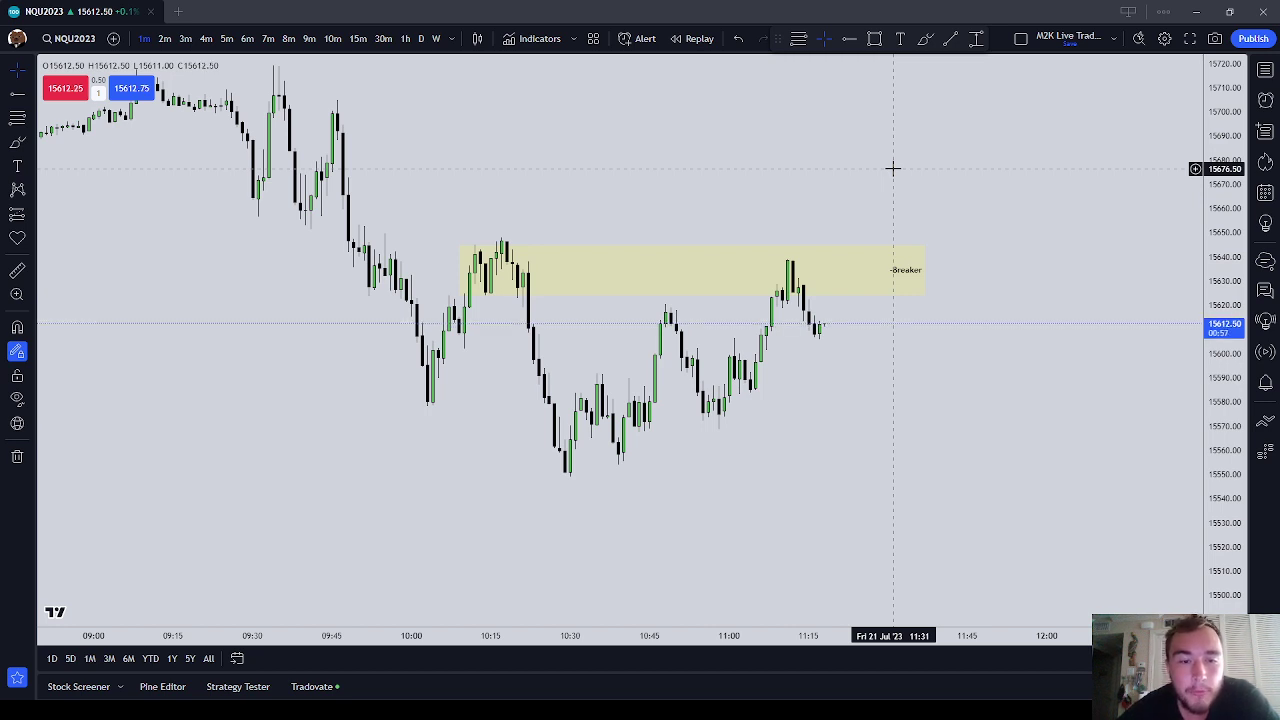
Draw a Fib retracement from the 10:12 high at 15645.00 to the 10:14 low at 15624.00, and delete it
left_click(17, 118)
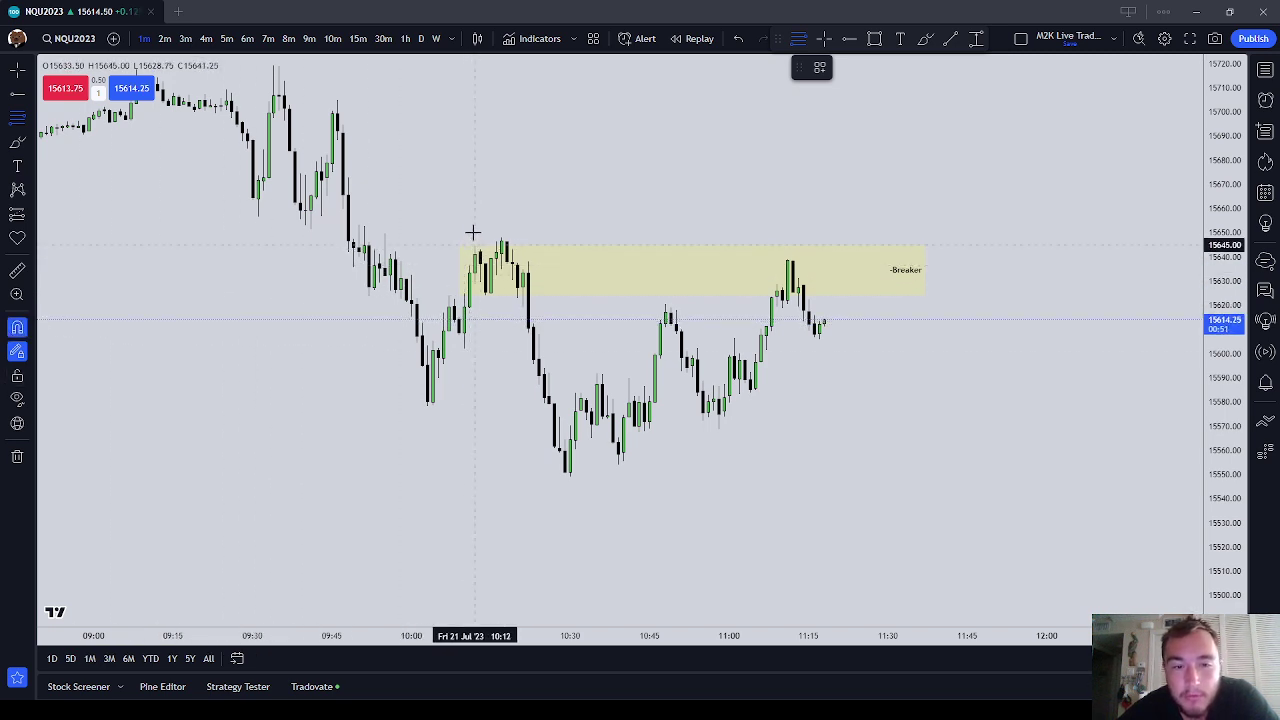
left_click(486, 302)
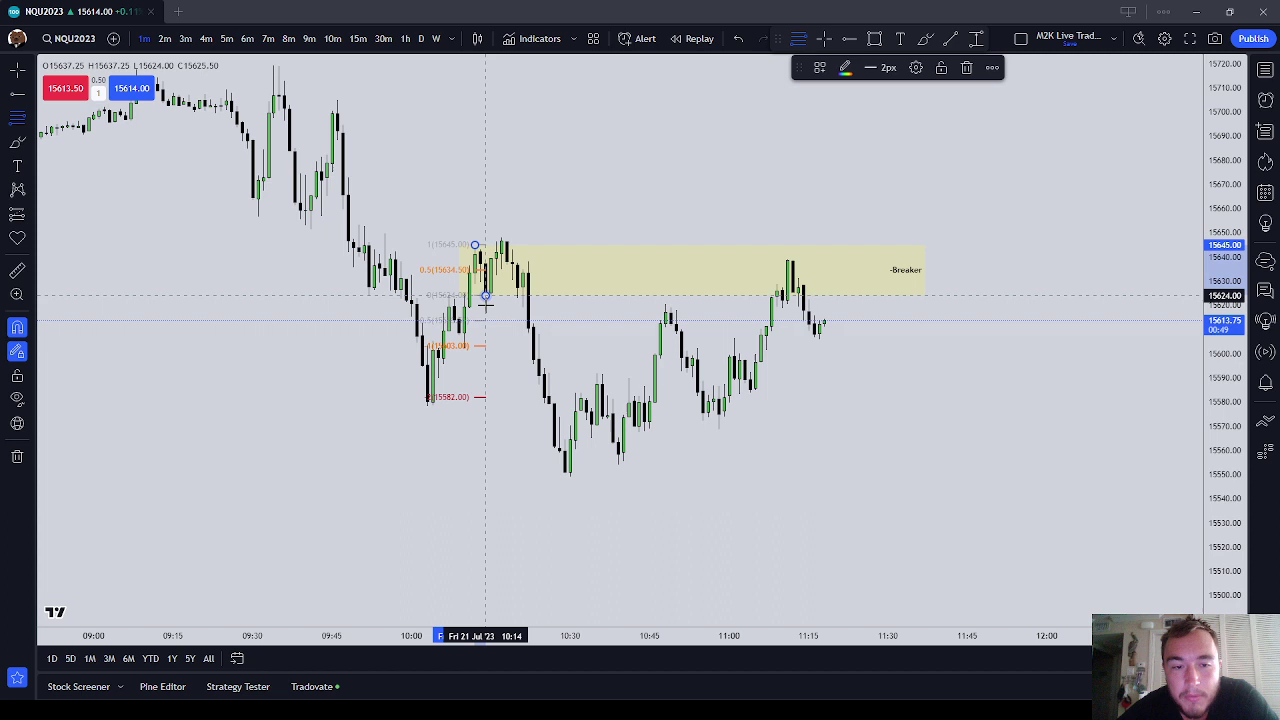
left_click(614, 215)
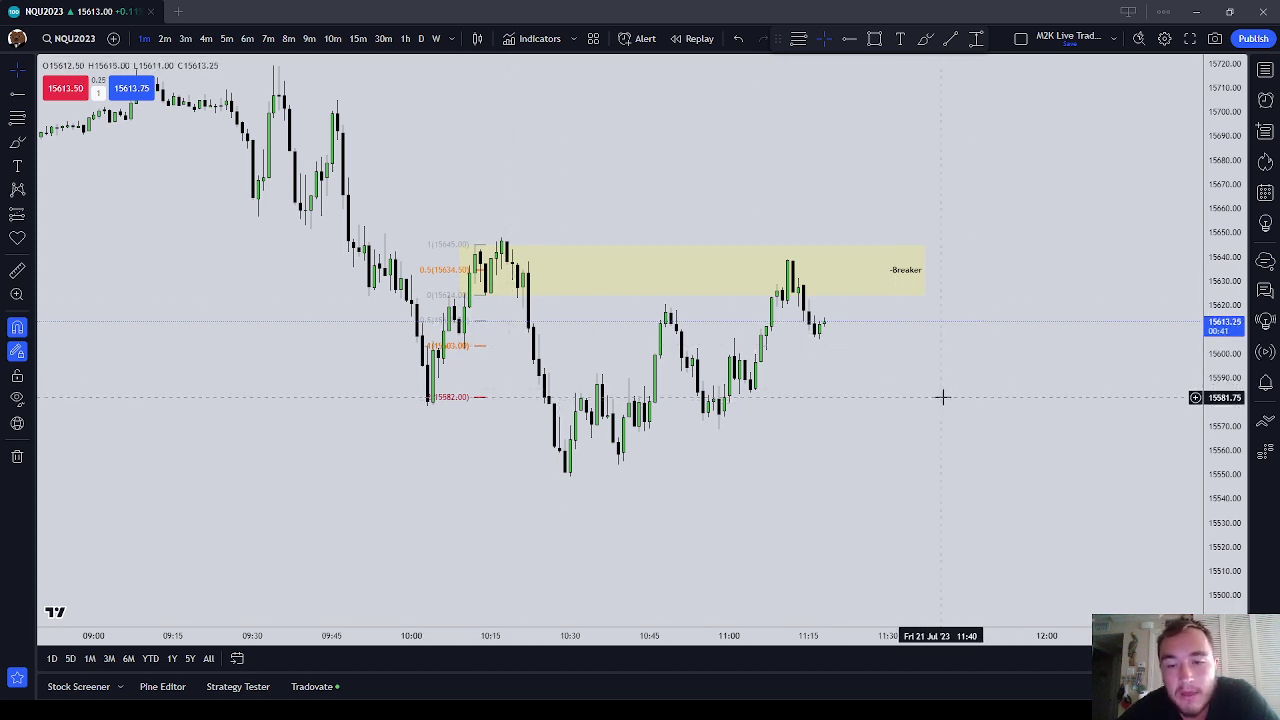
left_click(432, 288)
left_click(990, 71)
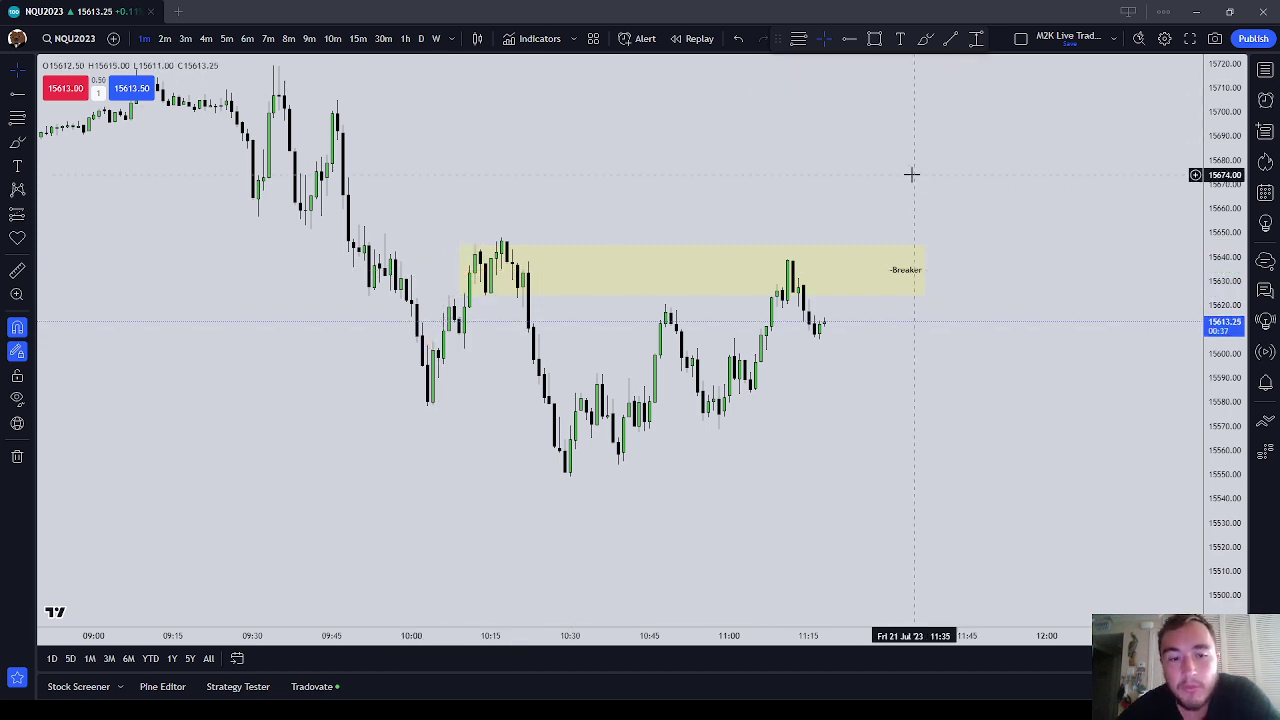
key("alt+t")
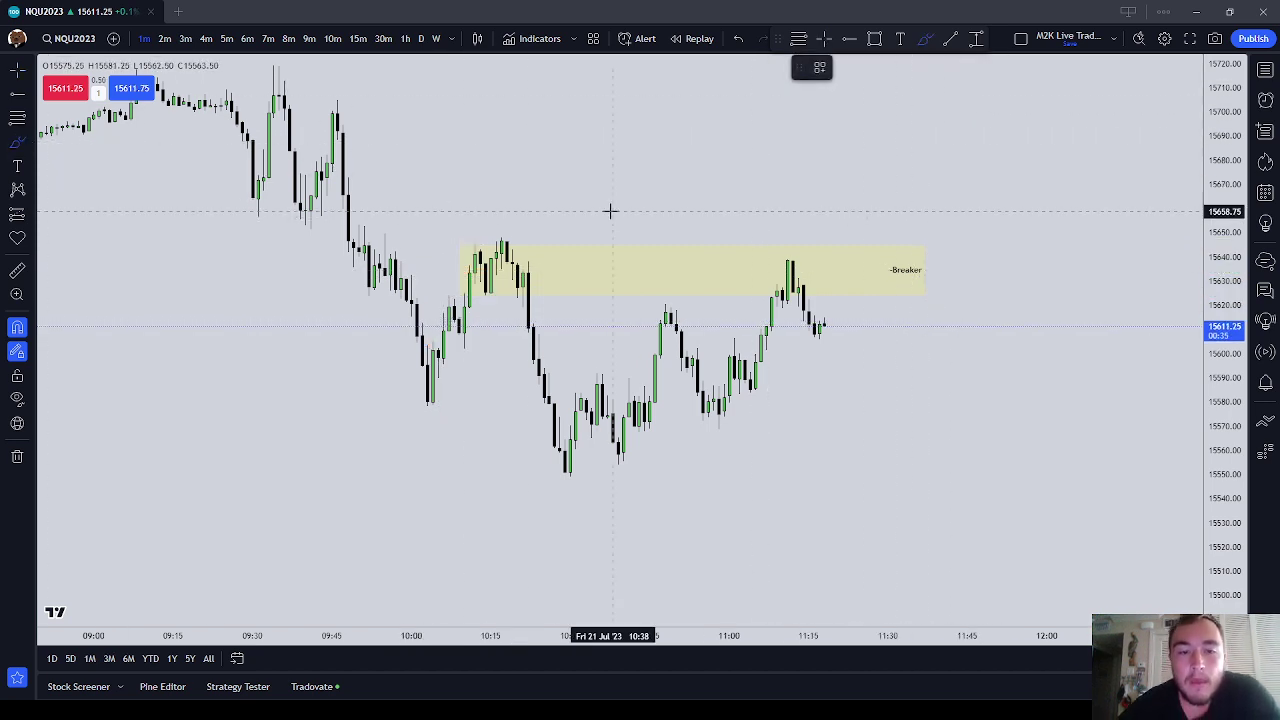
key("Escape")
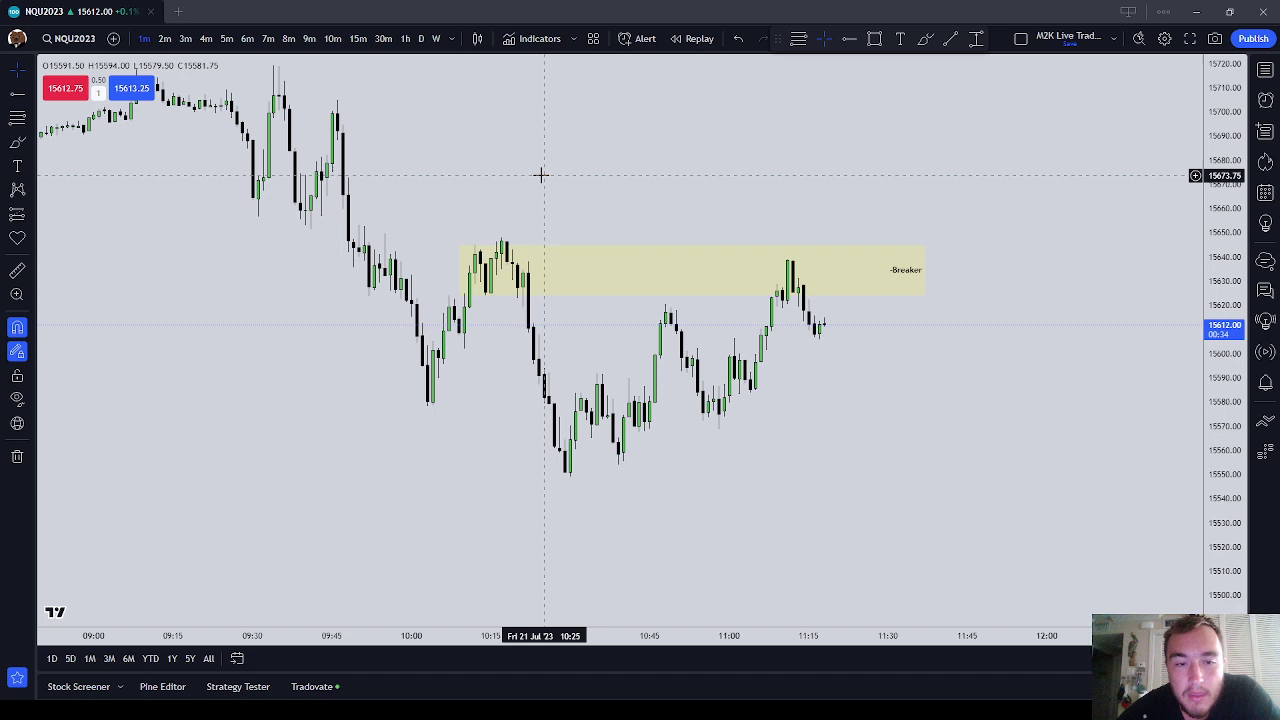
left_click(15, 143)
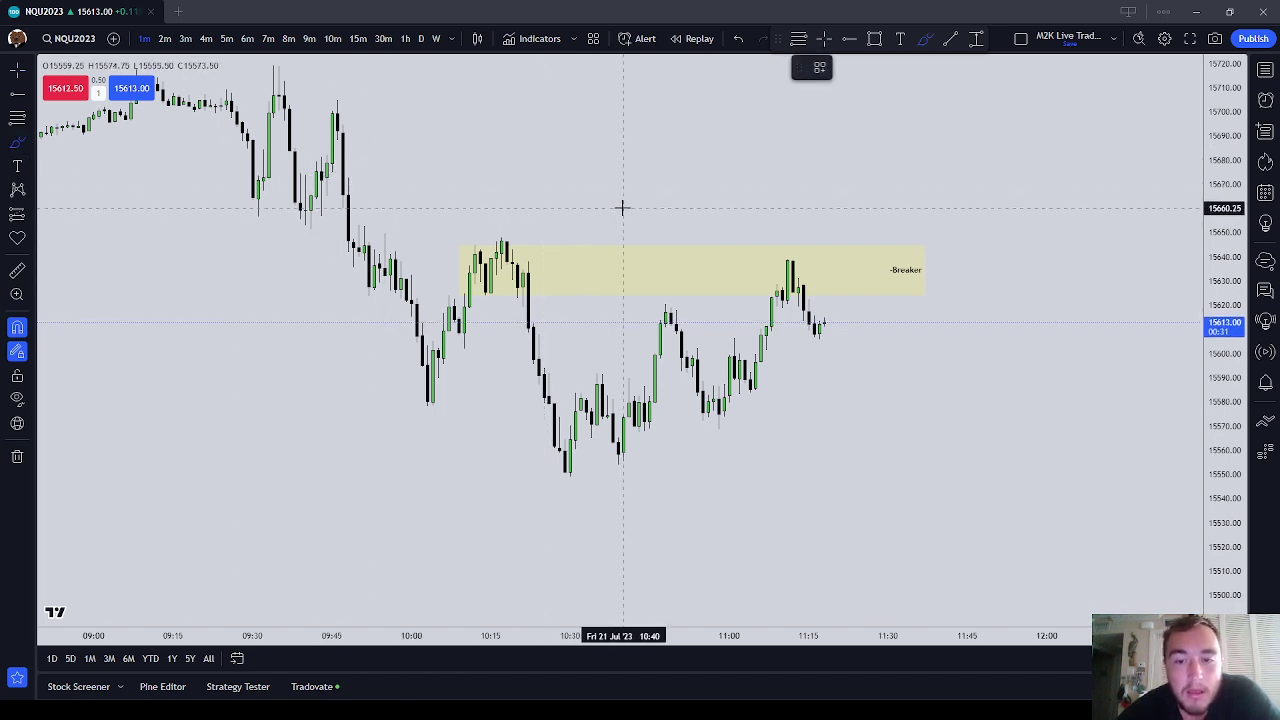
left_click_drag(618, 356, 623, 390)
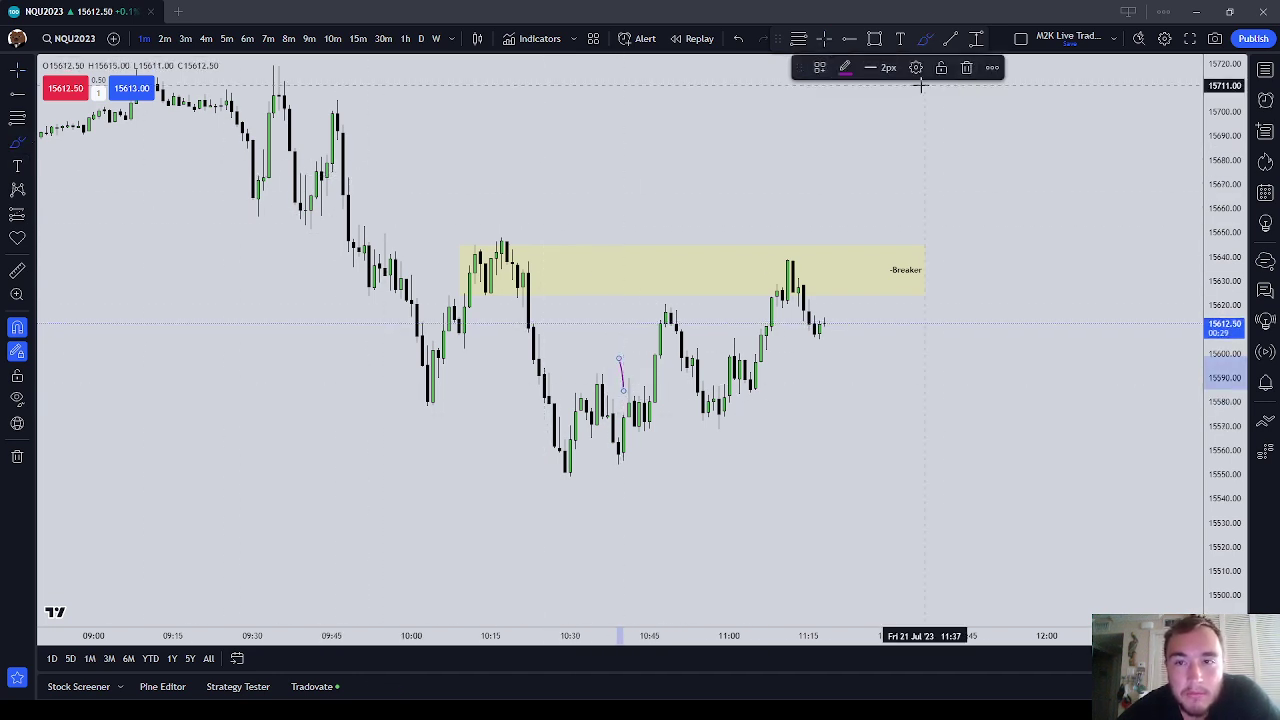
left_click(971, 68)
key("Escape")
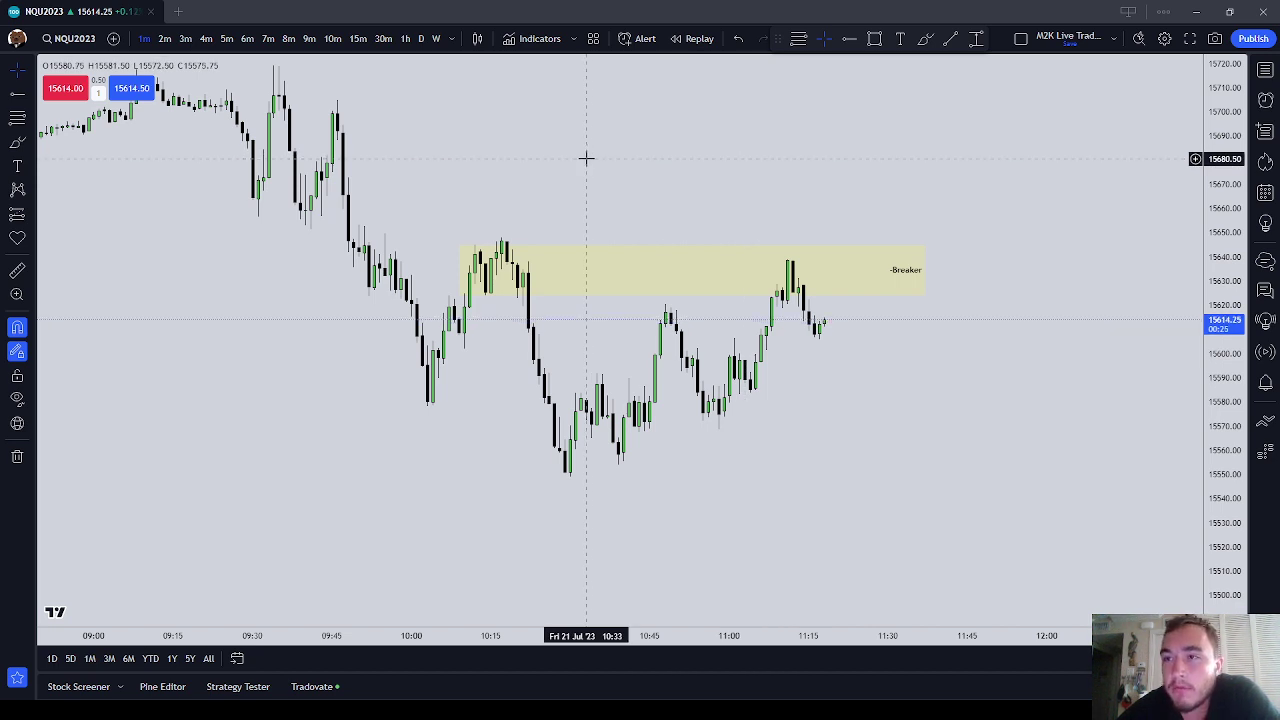
Circle the swing high near 09:35, the low near 09:40 and the lower high near 09:46 with the Brush
left_click_drag(586, 157, 771, 320)
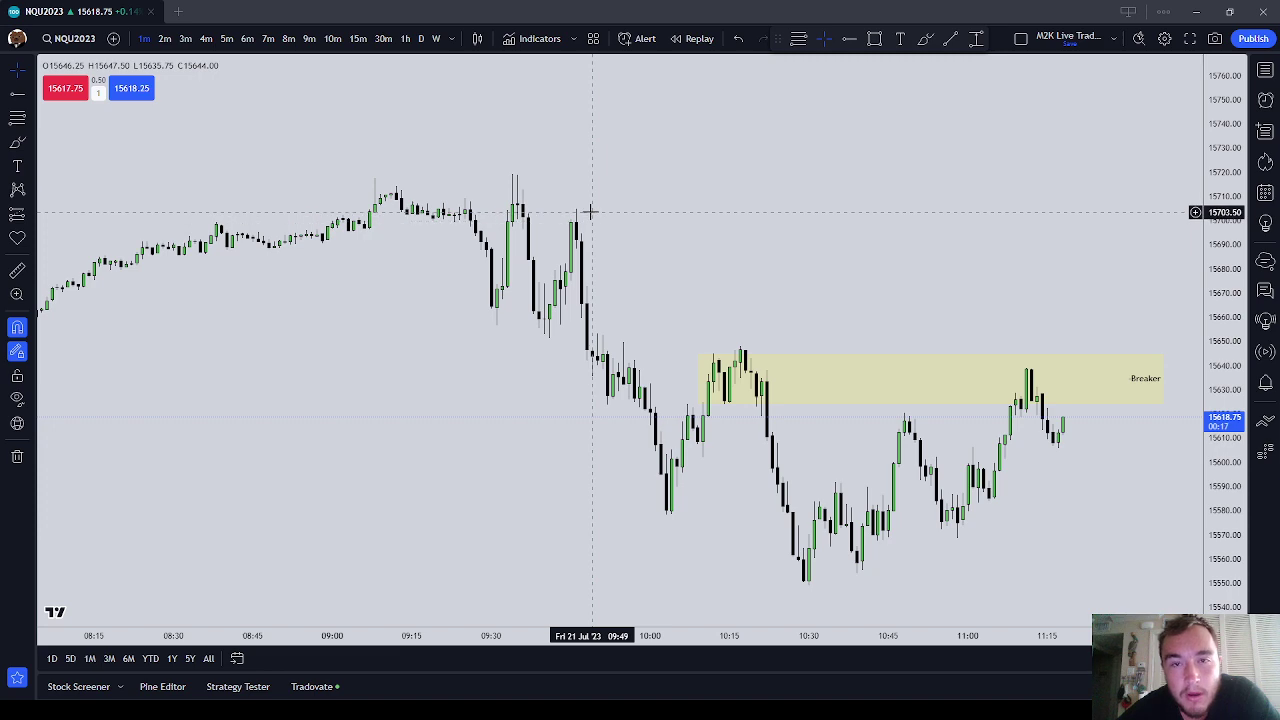
left_click_drag(591, 211, 640, 254)
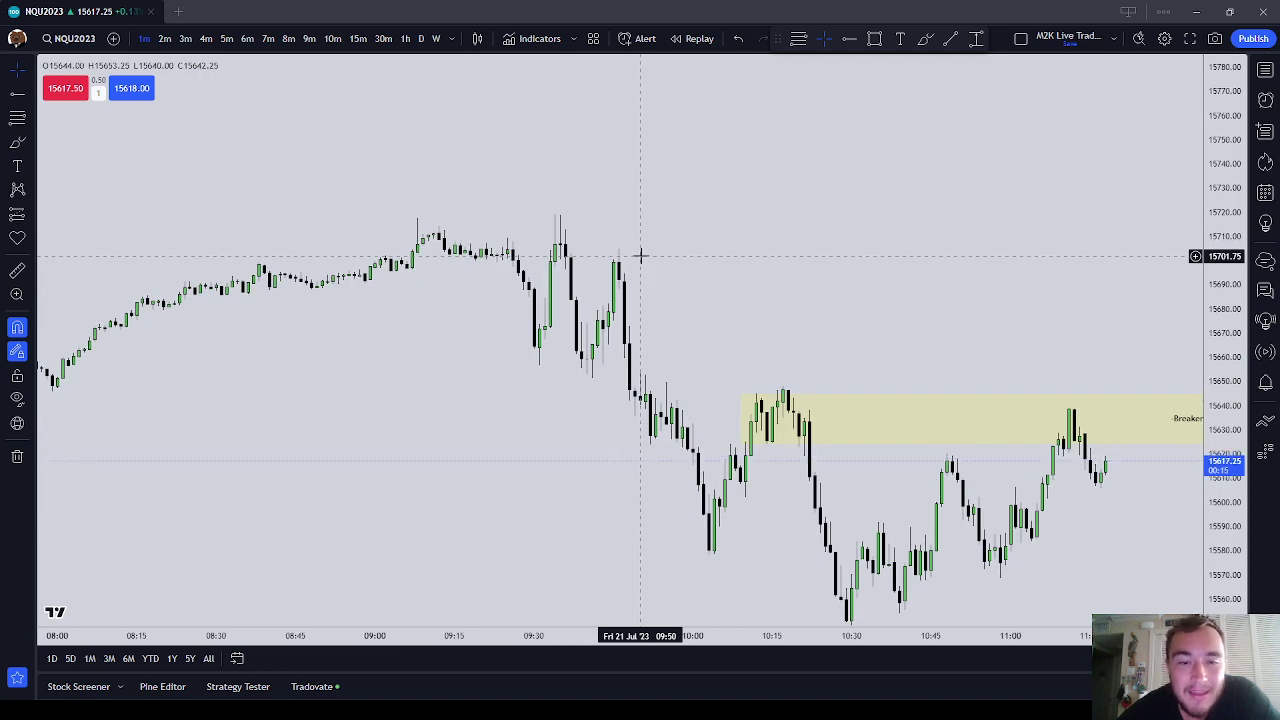
left_click(14, 145)
left_click_drag(555, 213, 572, 216)
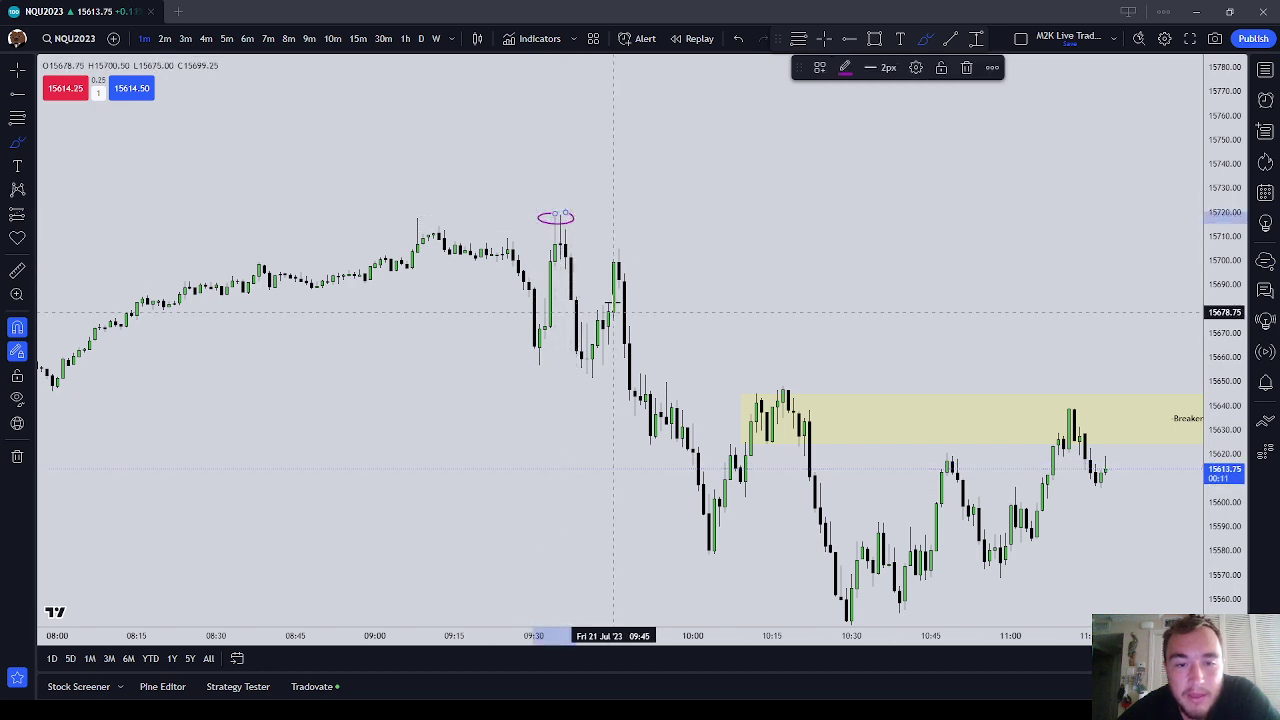
left_click_drag(597, 370, 598, 346)
left_click_drag(625, 244, 623, 242)
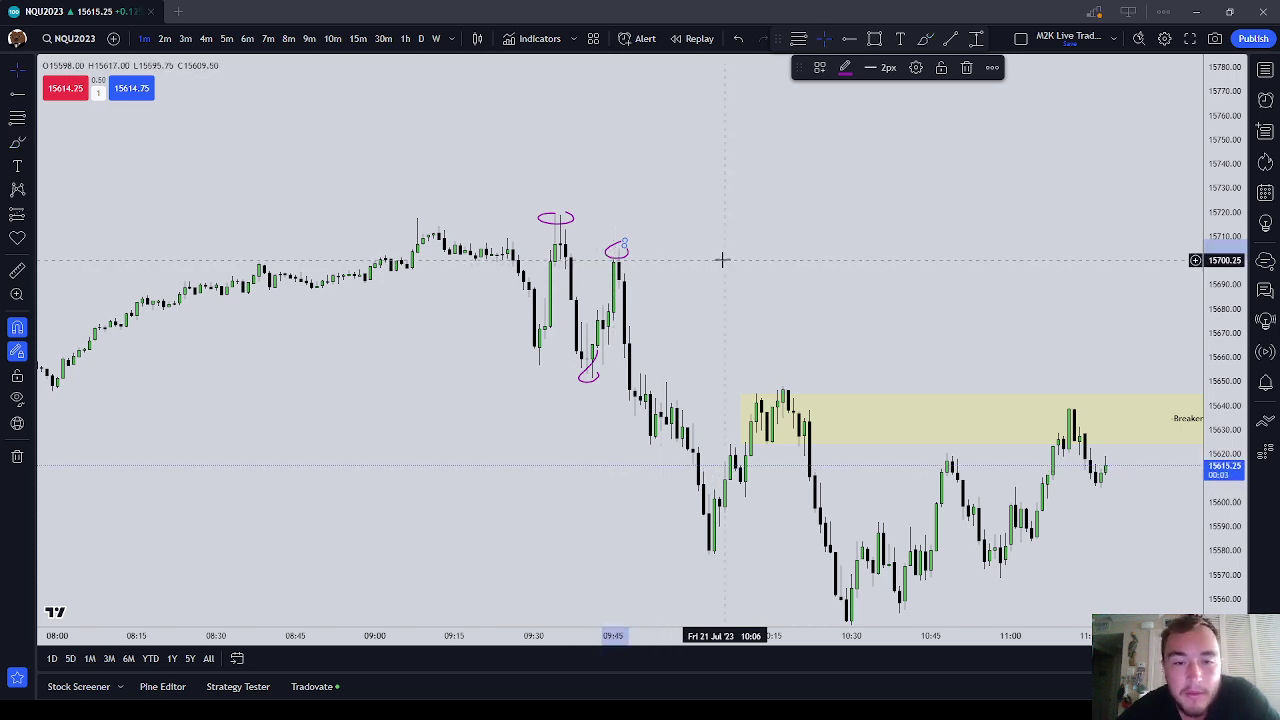
left_click_drag(670, 284, 543, 343)
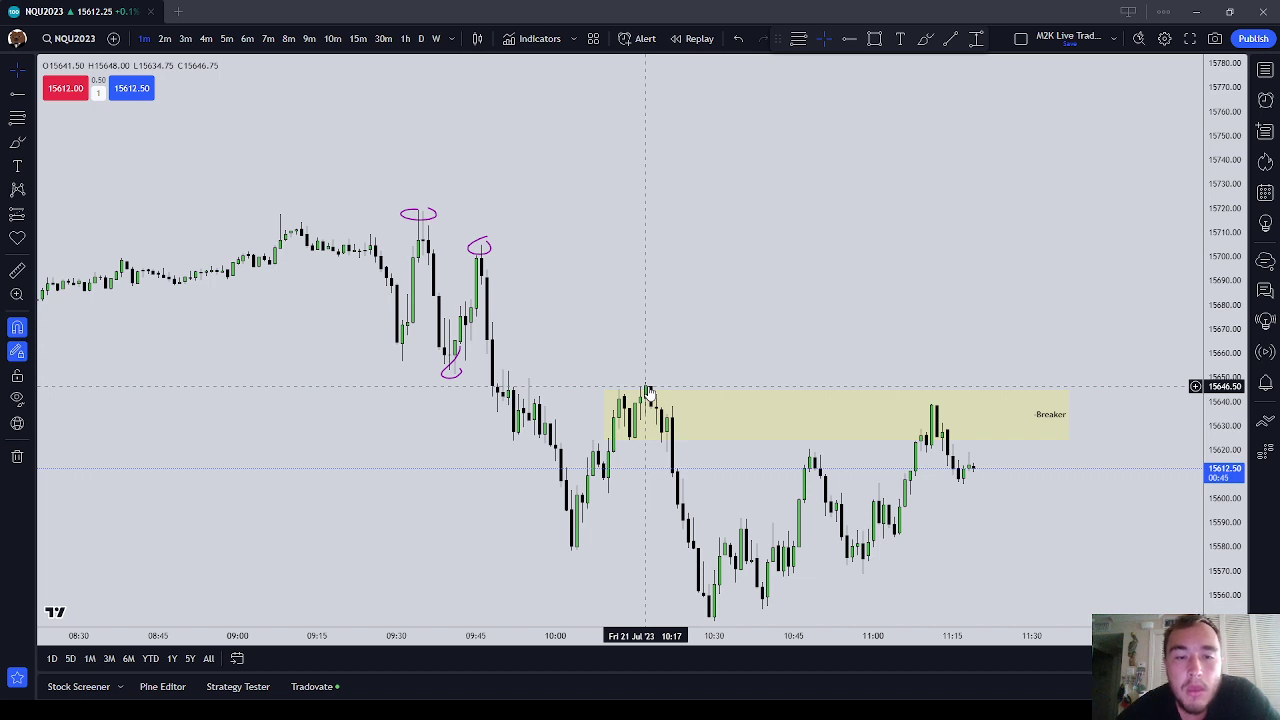
left_click(423, 219)
left_click(464, 372)
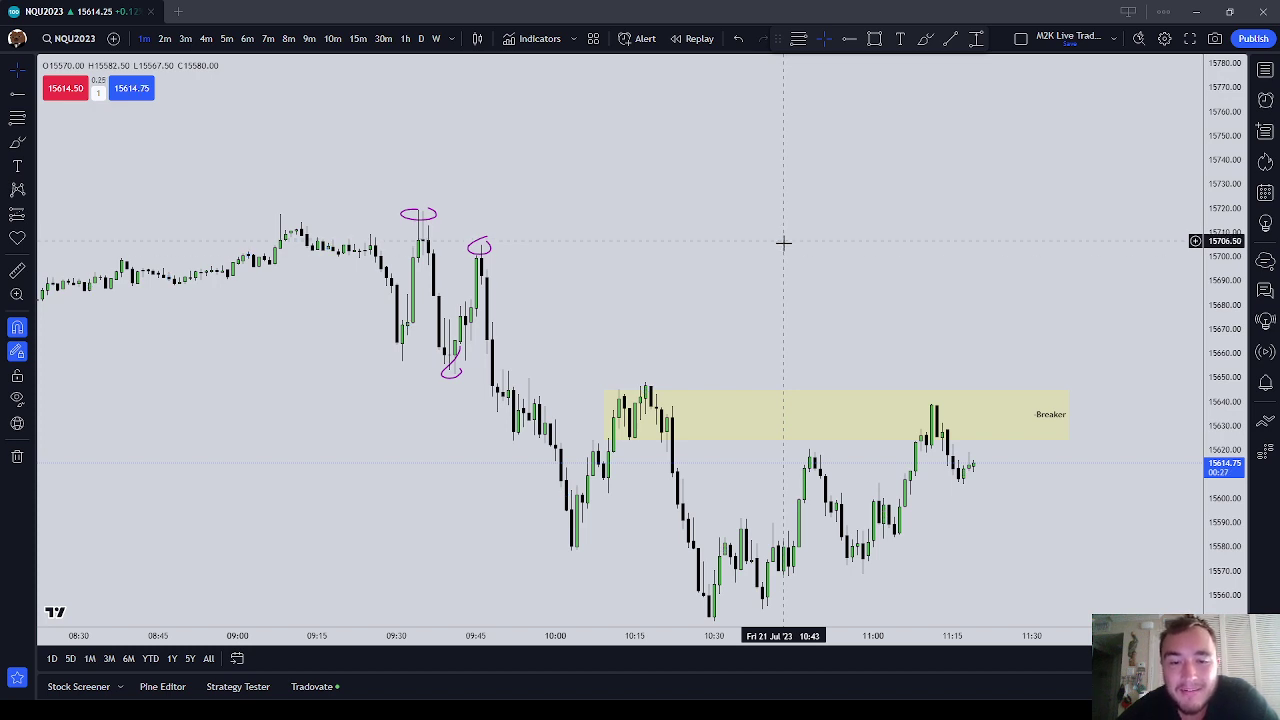
left_click(727, 399)
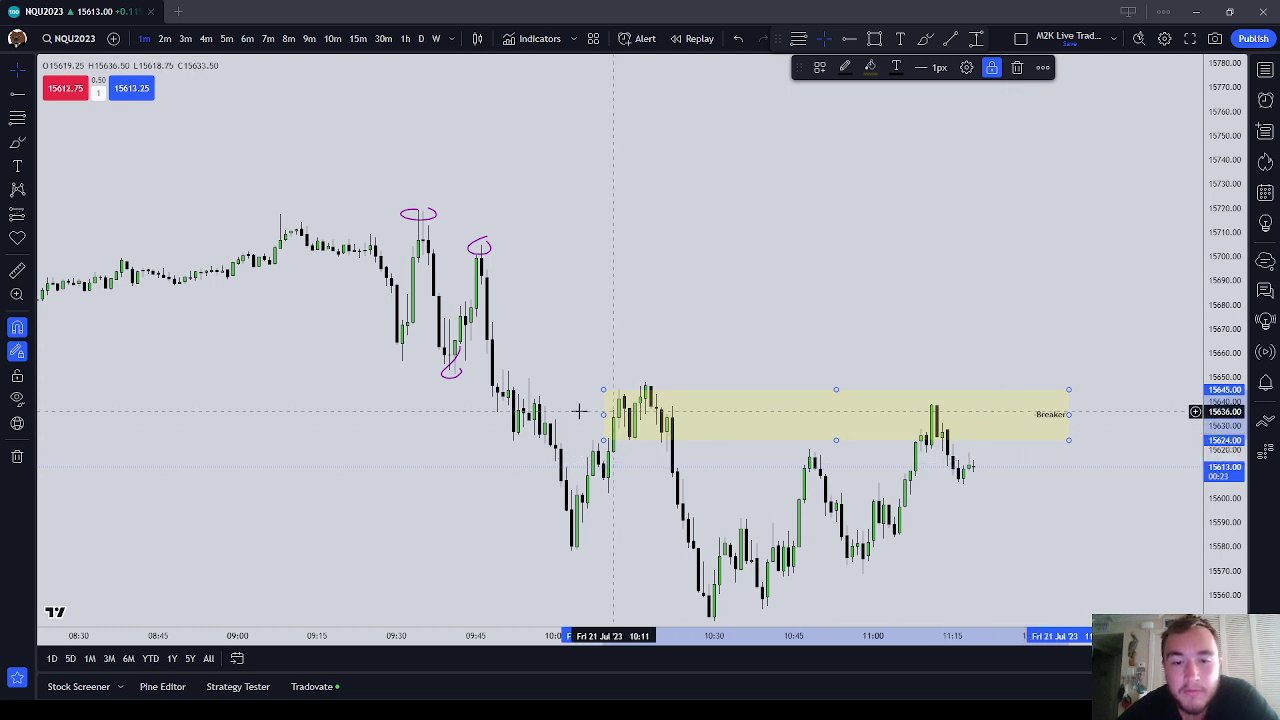
left_click_drag(641, 264, 623, 177)
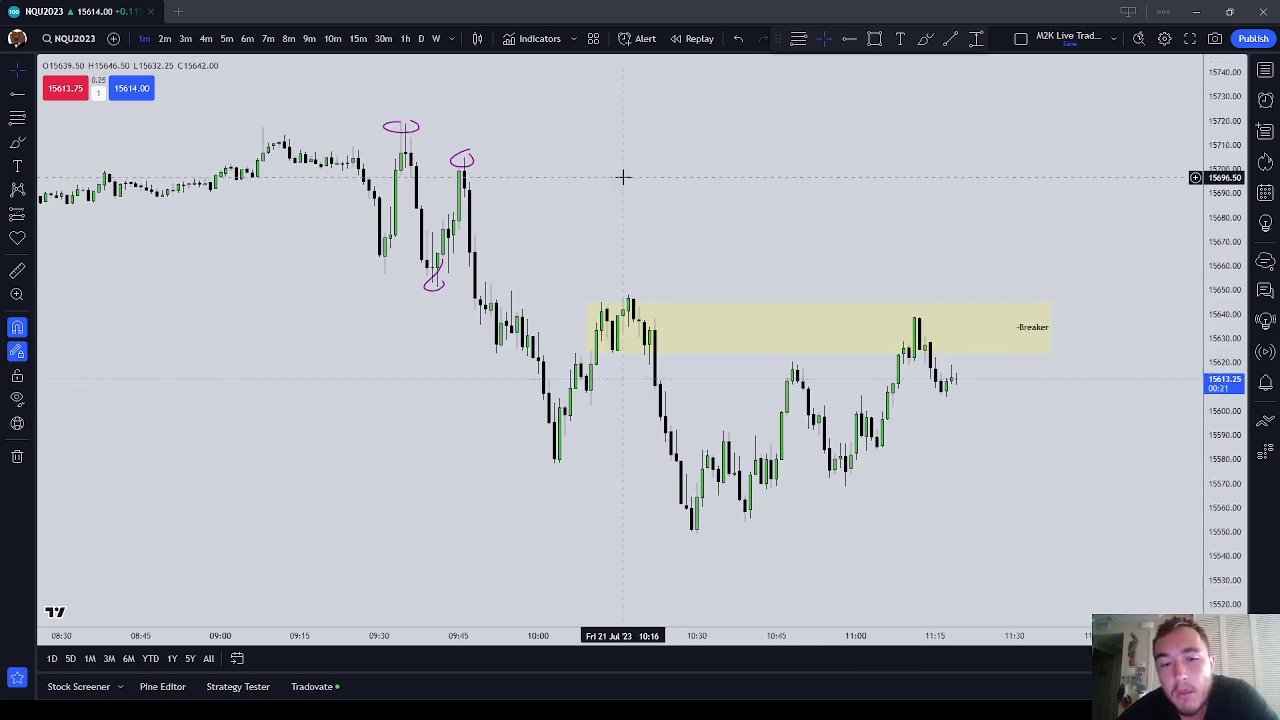
left_click(18, 118)
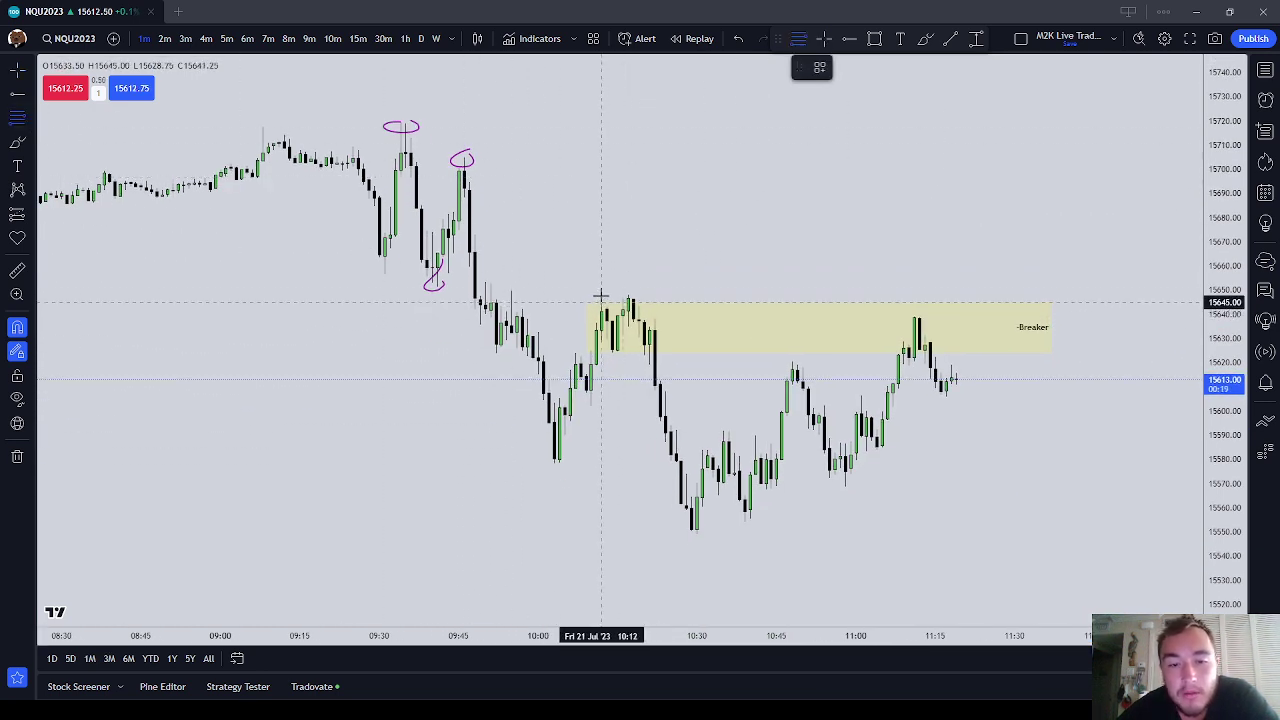
key("Escape")
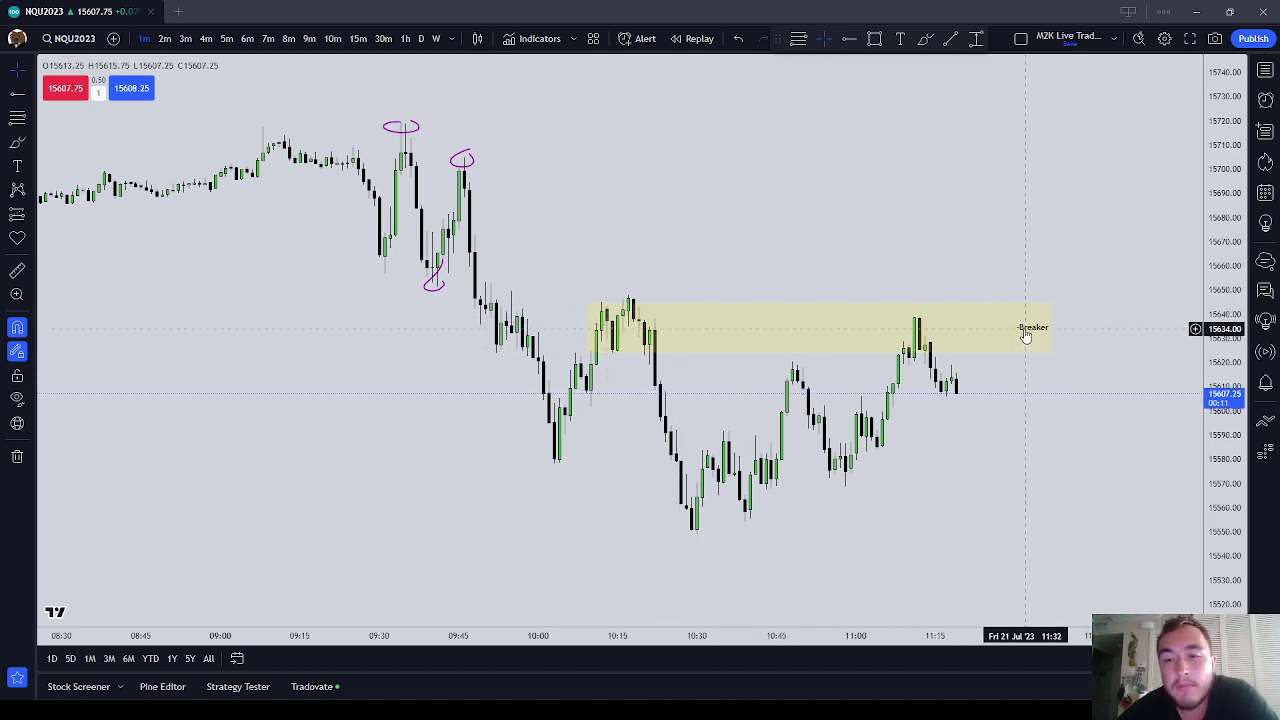
Draw a Fib retracement across the -Breaker zone from the 10:12 high at 15645.00 to the 15624.00 low, and delete it
left_click(18, 120)
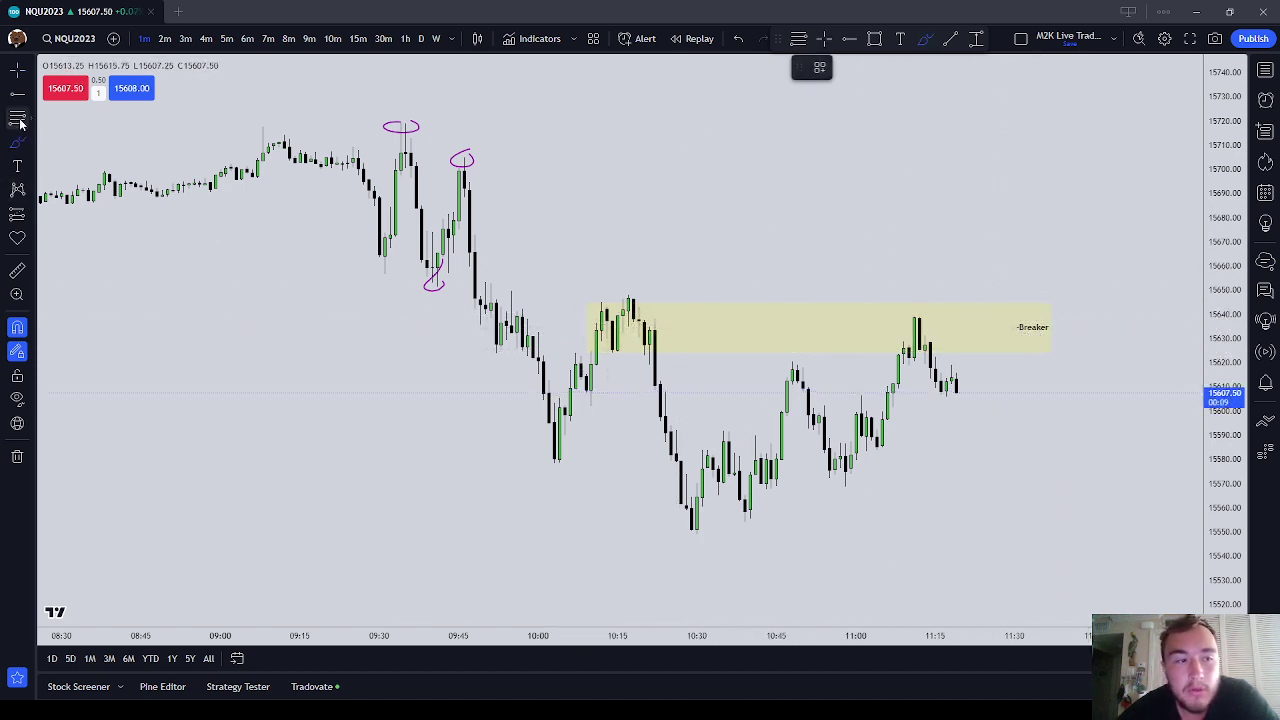
left_click(601, 299)
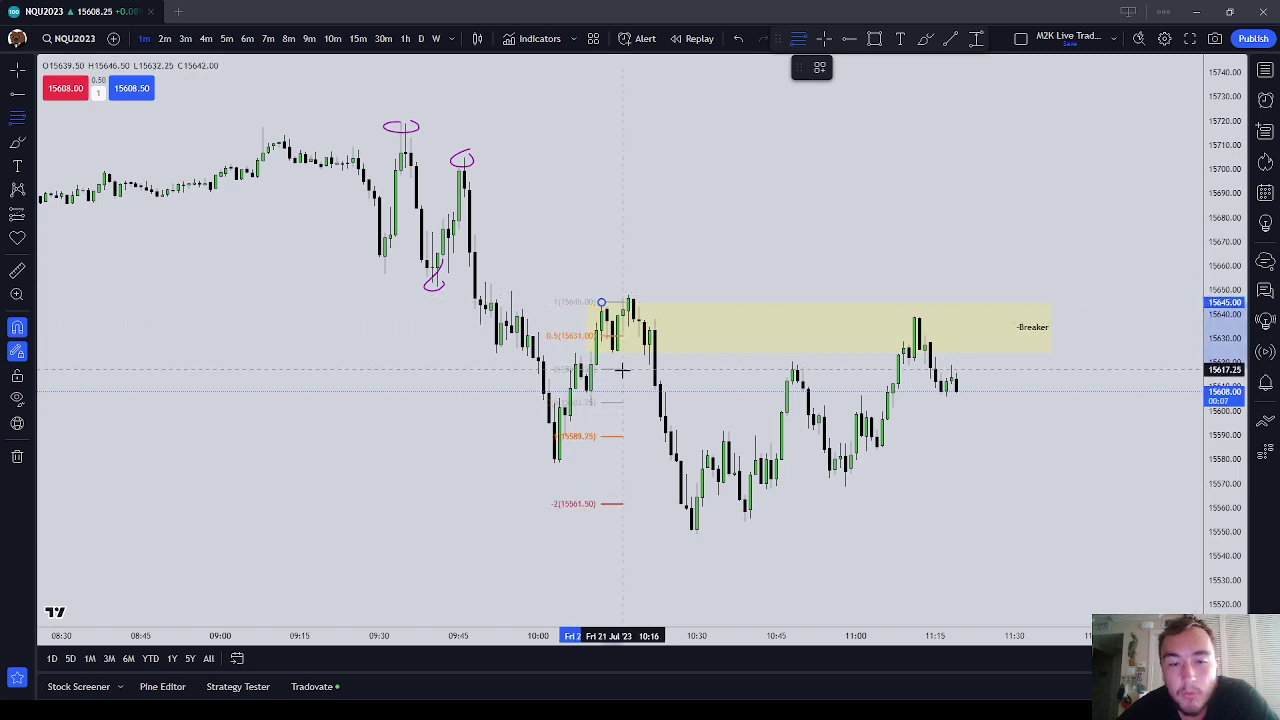
left_click(612, 365)
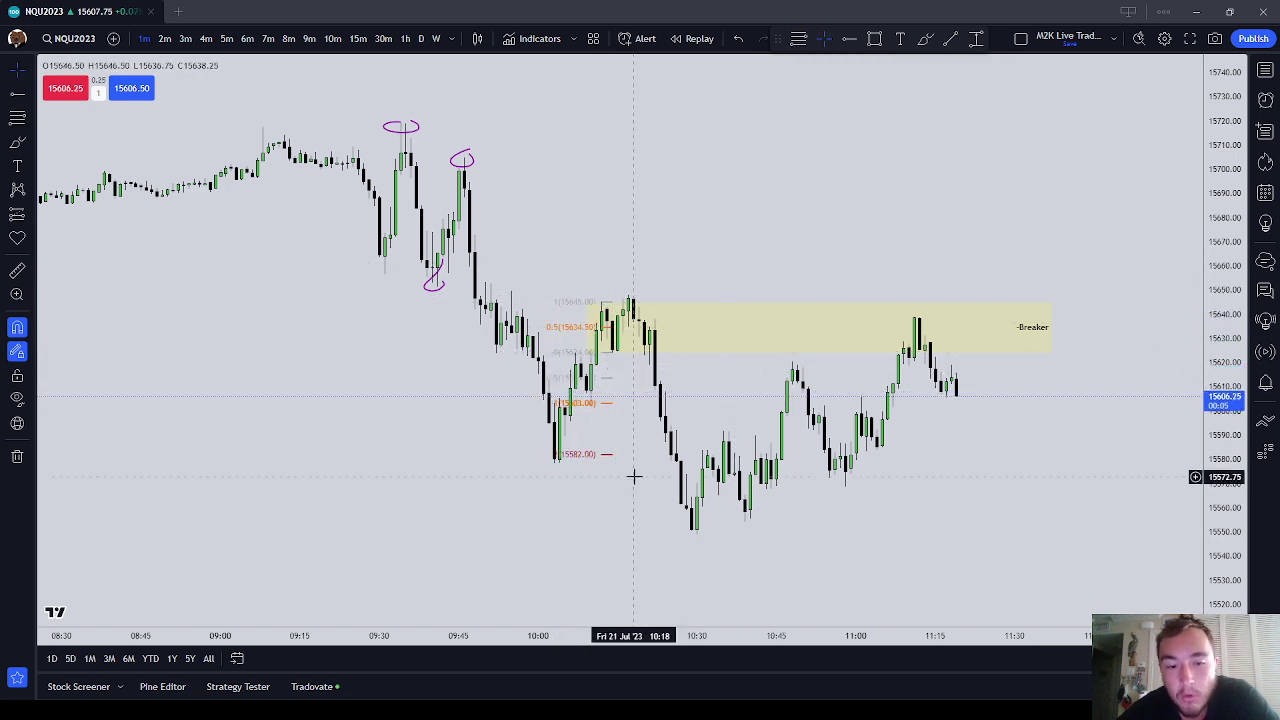
left_click(569, 302)
left_click(965, 67)
Delete the Brush circle on the swing high near 09:35
left_click_drag(640, 165, 760, 211)
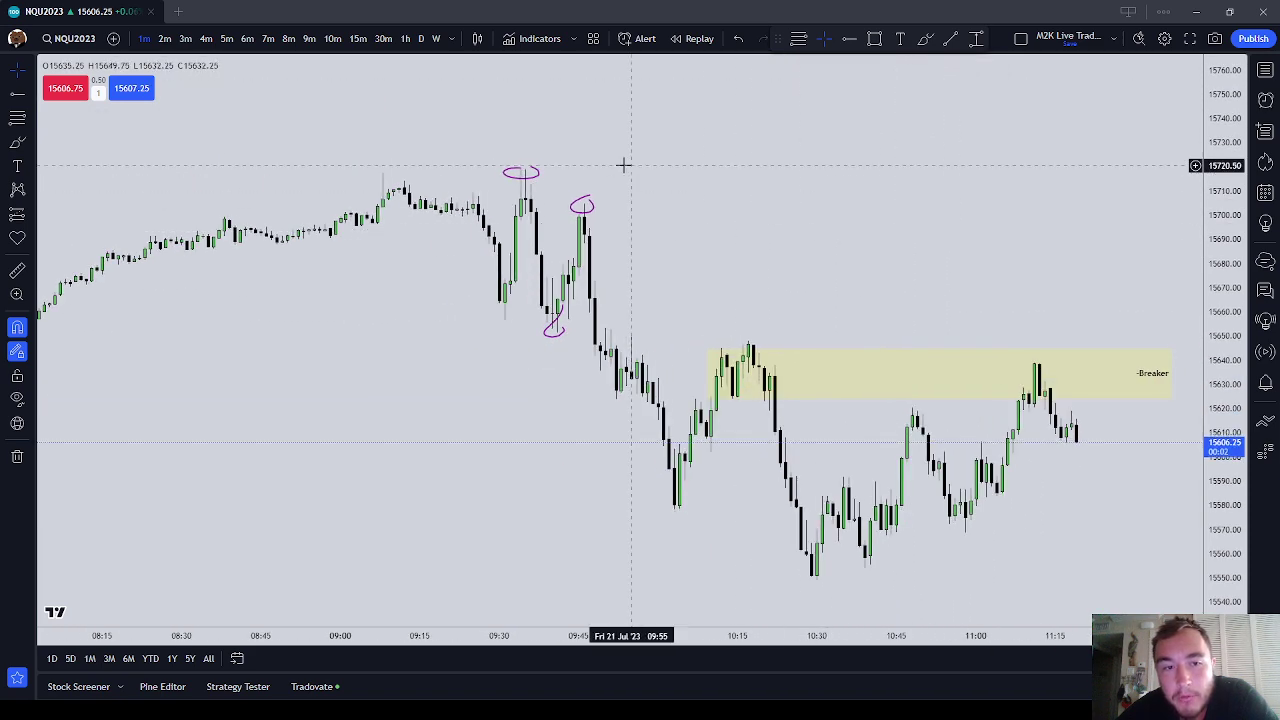
left_click(534, 171)
left_click(967, 68)
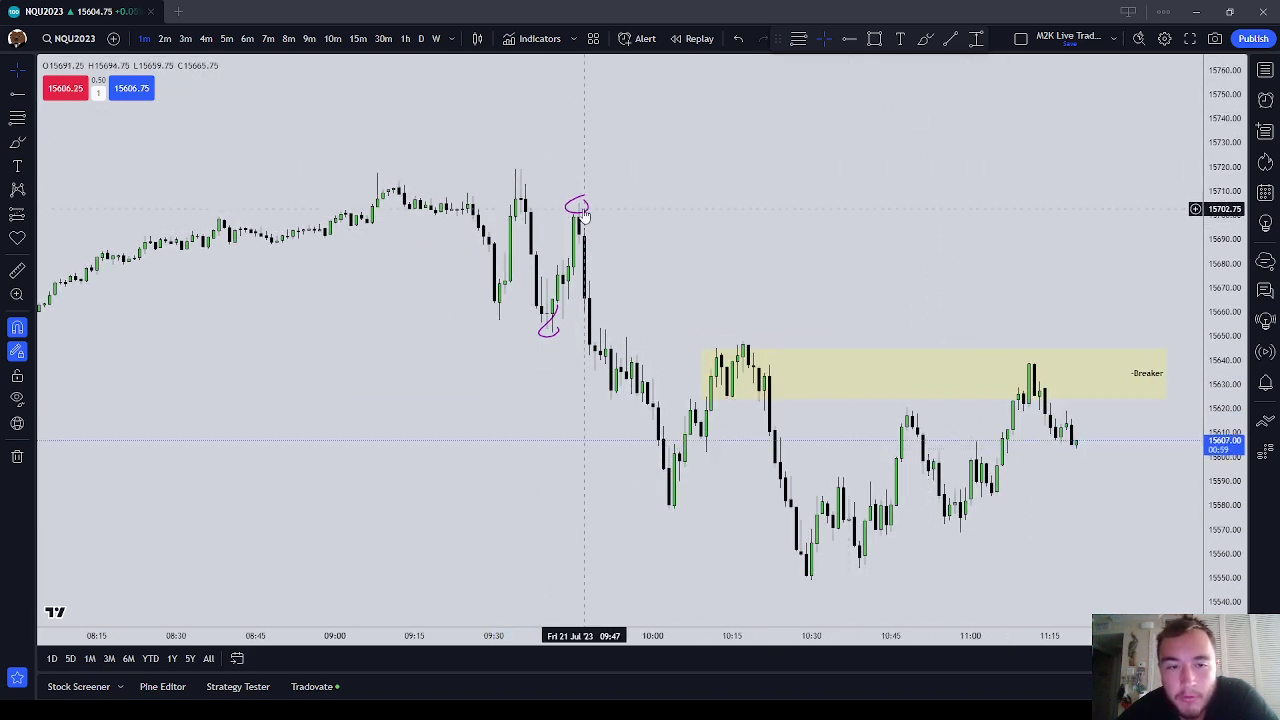
left_click(587, 205)
left_click(951, 96)
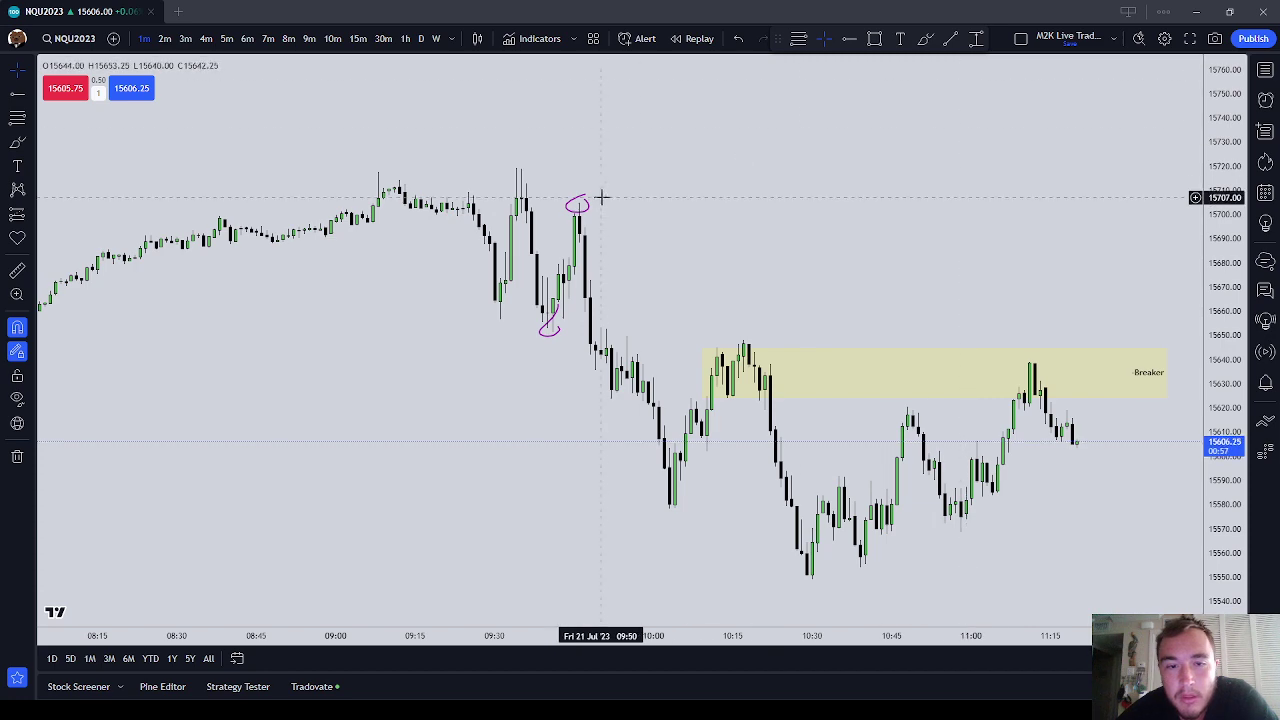
Mark the swing low near 07:33, the high near 07:42 and the lower low near 08:00 with the Brush
left_click_drag(680, 200, 997, 210)
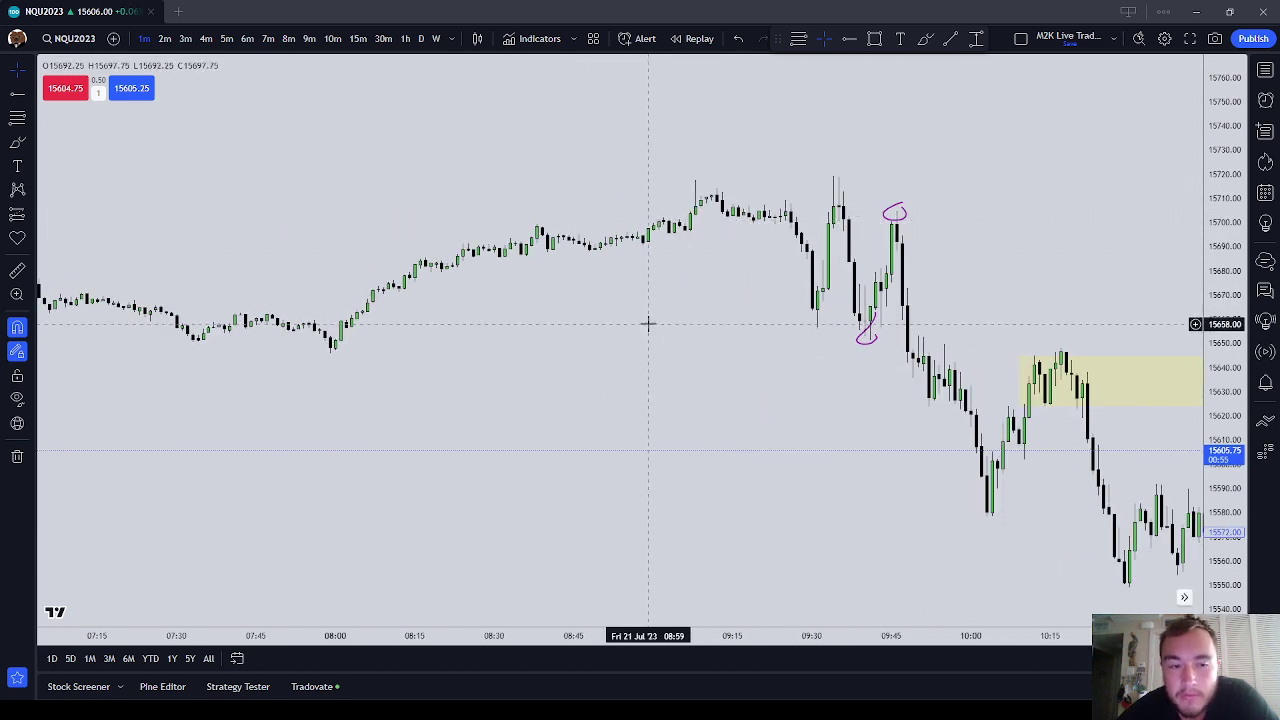
scroll(649, 323, "down", 3)
left_click_drag(595, 402, 916, 436)
left_click_drag(1209, 525, 1206, 132)
scroll(1010, 350, "up", 3)
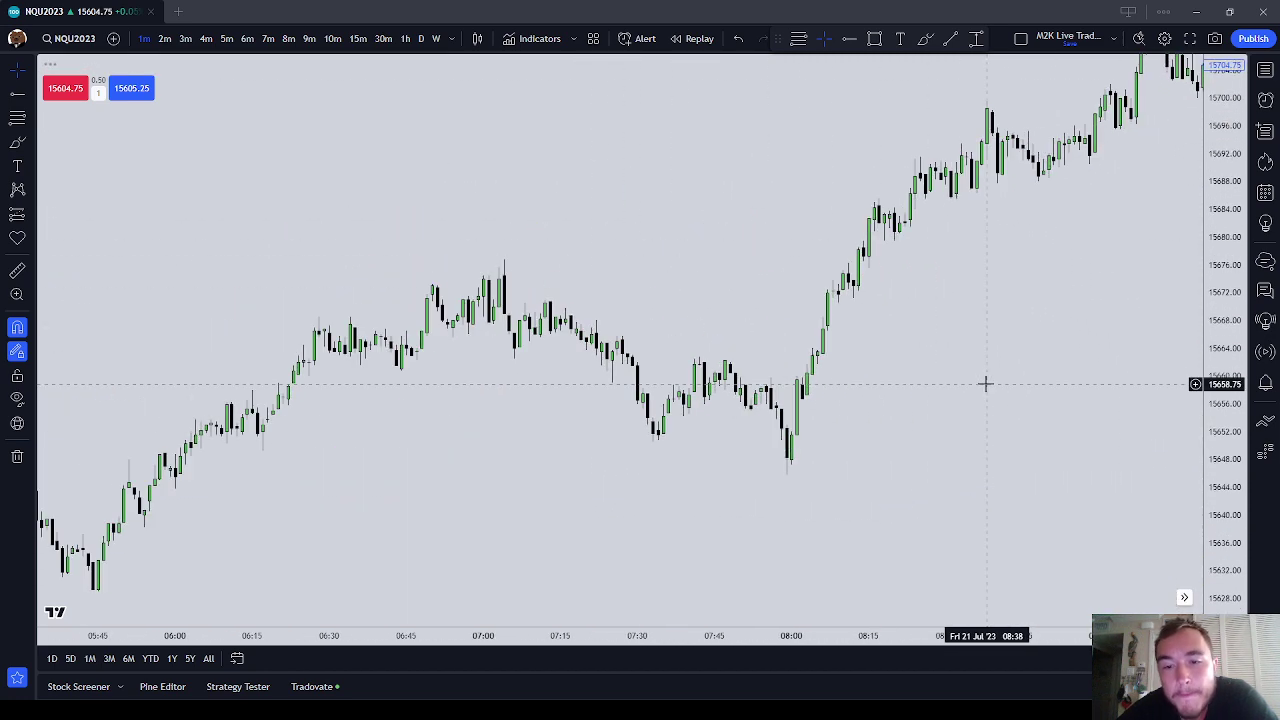
left_click(17, 142)
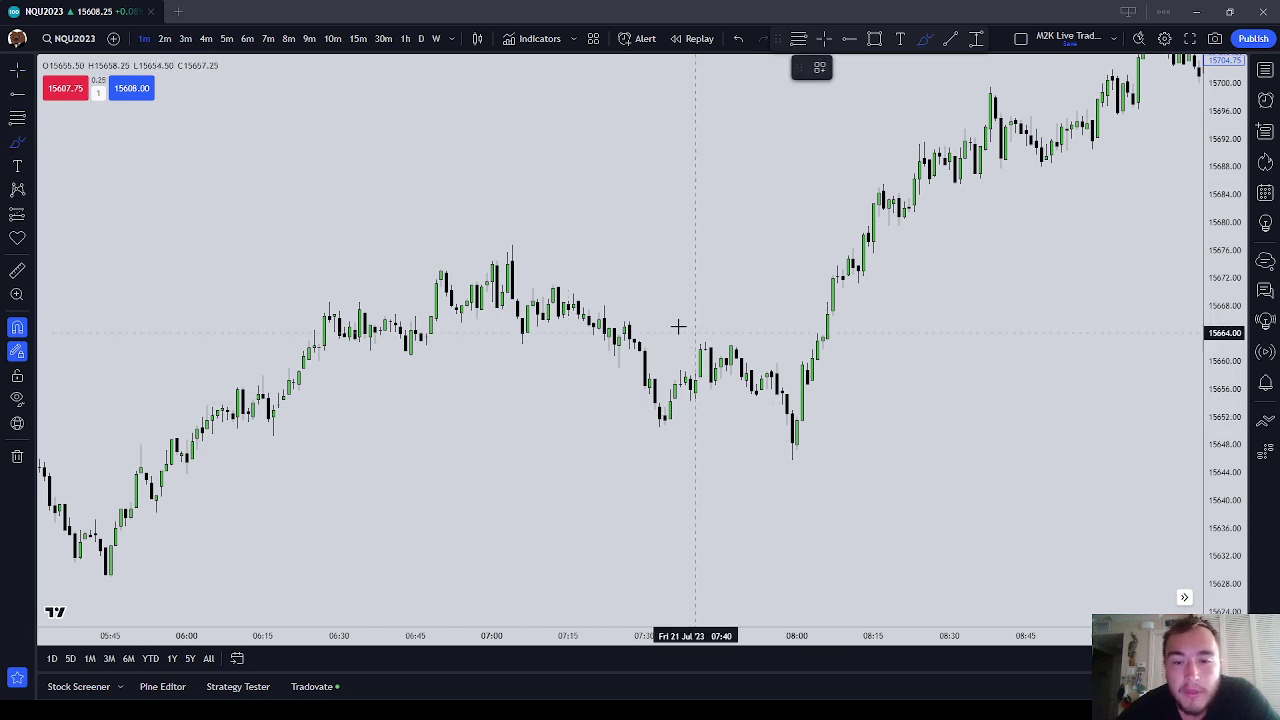
left_click(12, 334)
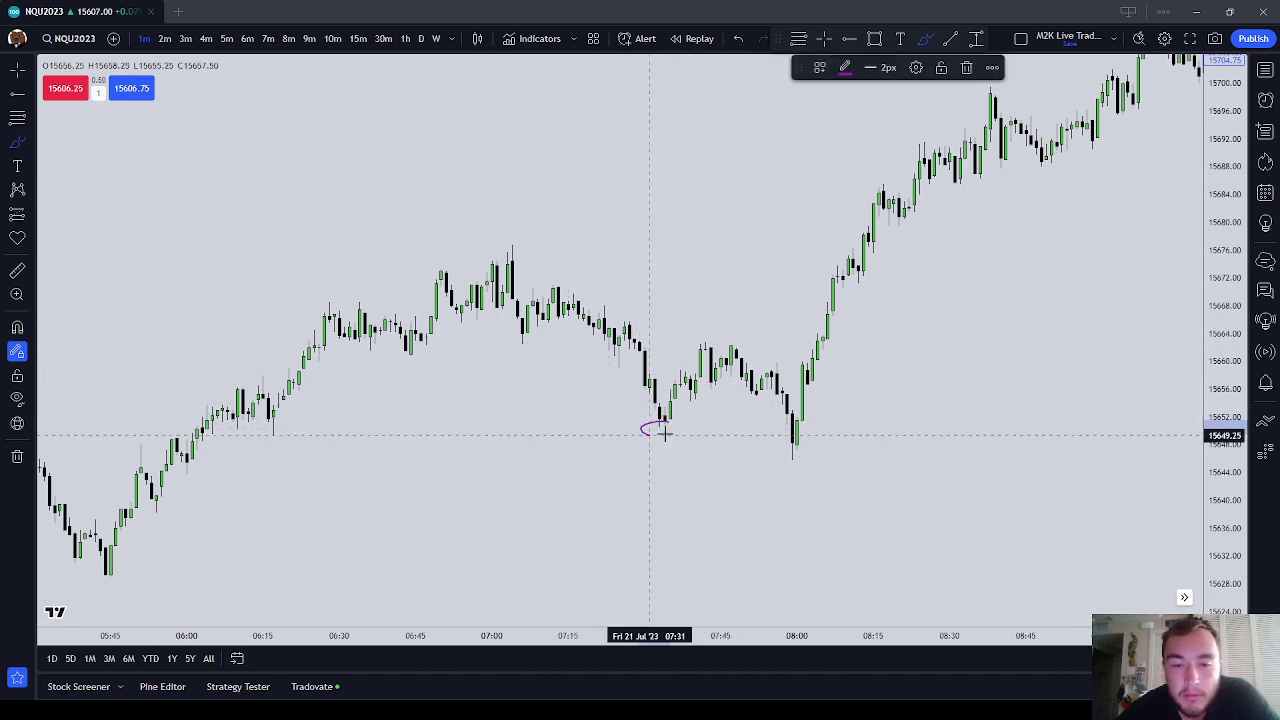
left_click_drag(664, 433, 670, 418)
left_click_drag(712, 340, 716, 341)
mouse_move(797, 451)
left_mouse_down()
mouse_move(776, 458)
mouse_move(798, 451)
left_mouse_up()
key("Escape")
Delete the three Brush marks on the swing points between 07:33 and 08:00
left_click_drag(906, 389, 824, 395)
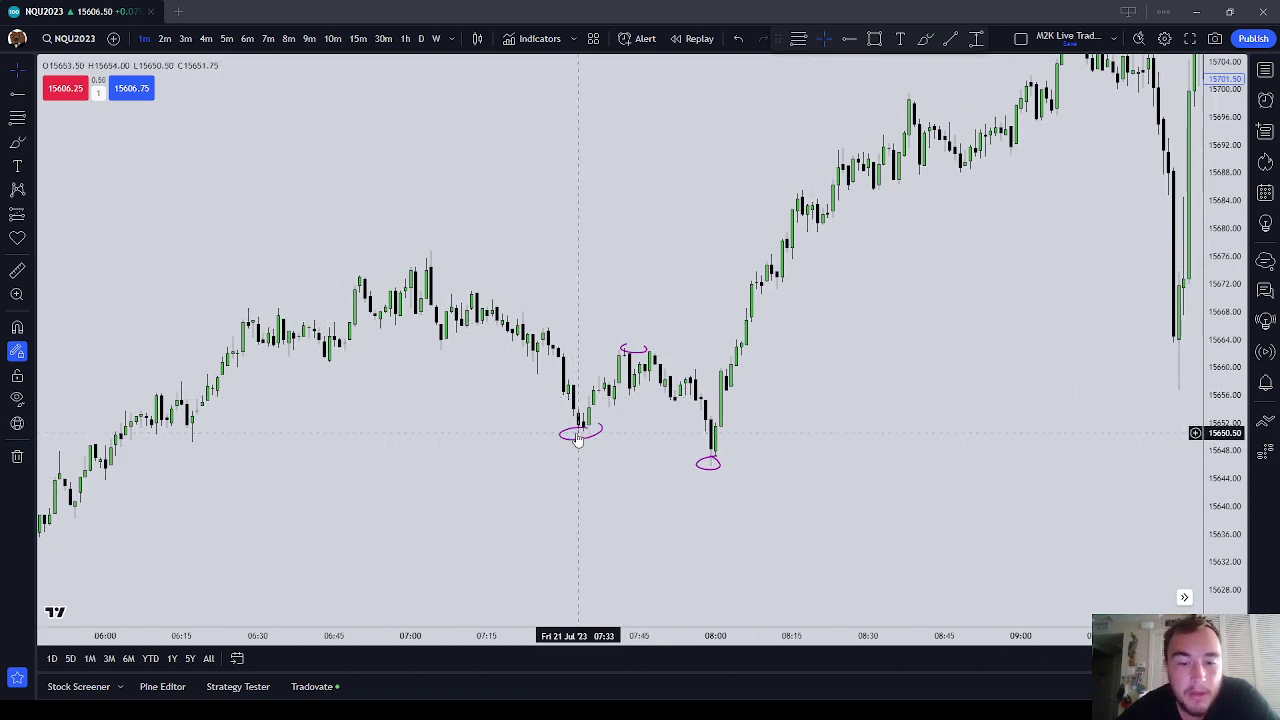
left_click(708, 462)
key("Delete")
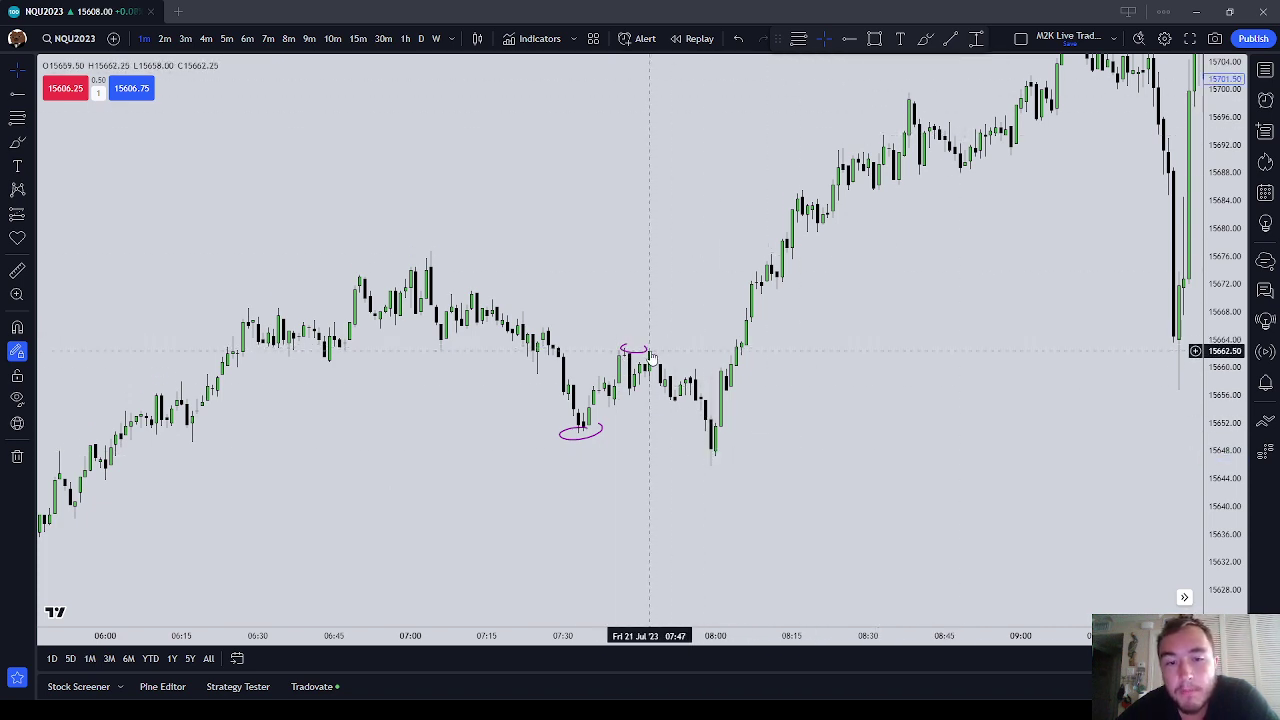
left_click(648, 355)
left_click(966, 67)
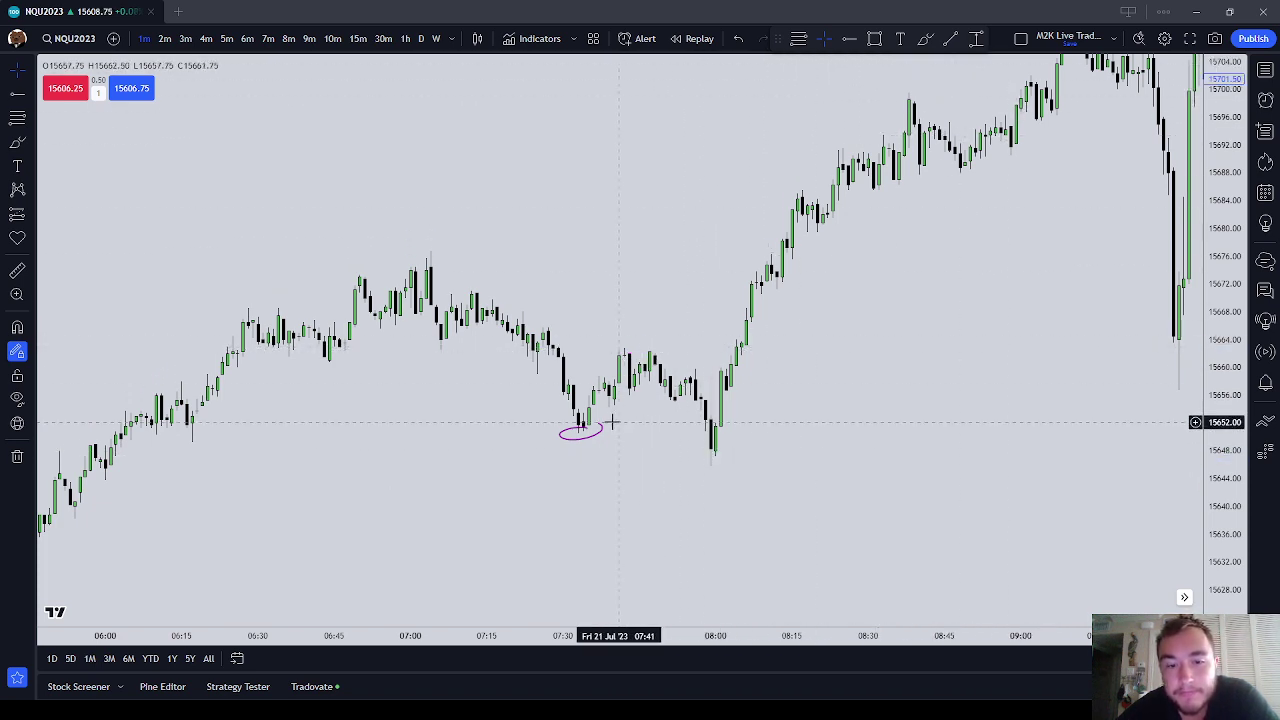
left_click(605, 428)
left_click(966, 67)
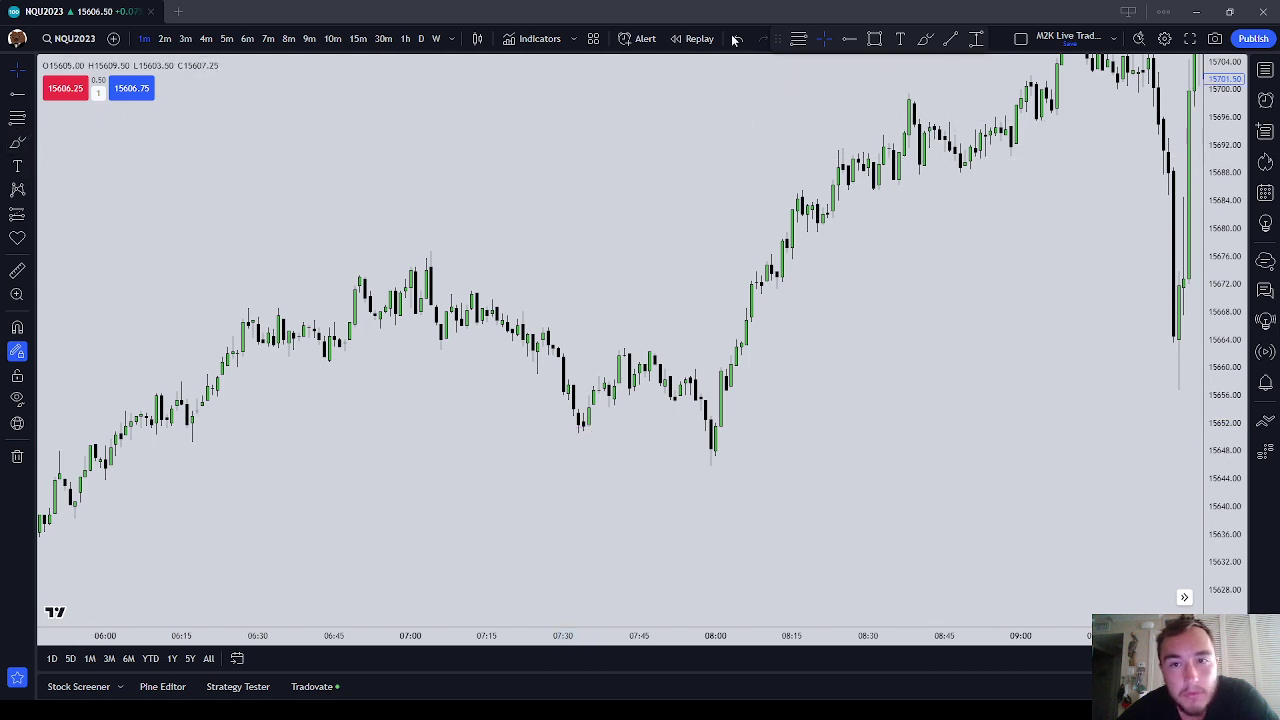
Draw a rectangle from the 07:33 low at 15650.50 up to the following high at 15662.75, and extend it to 08:27
left_click(872, 40)
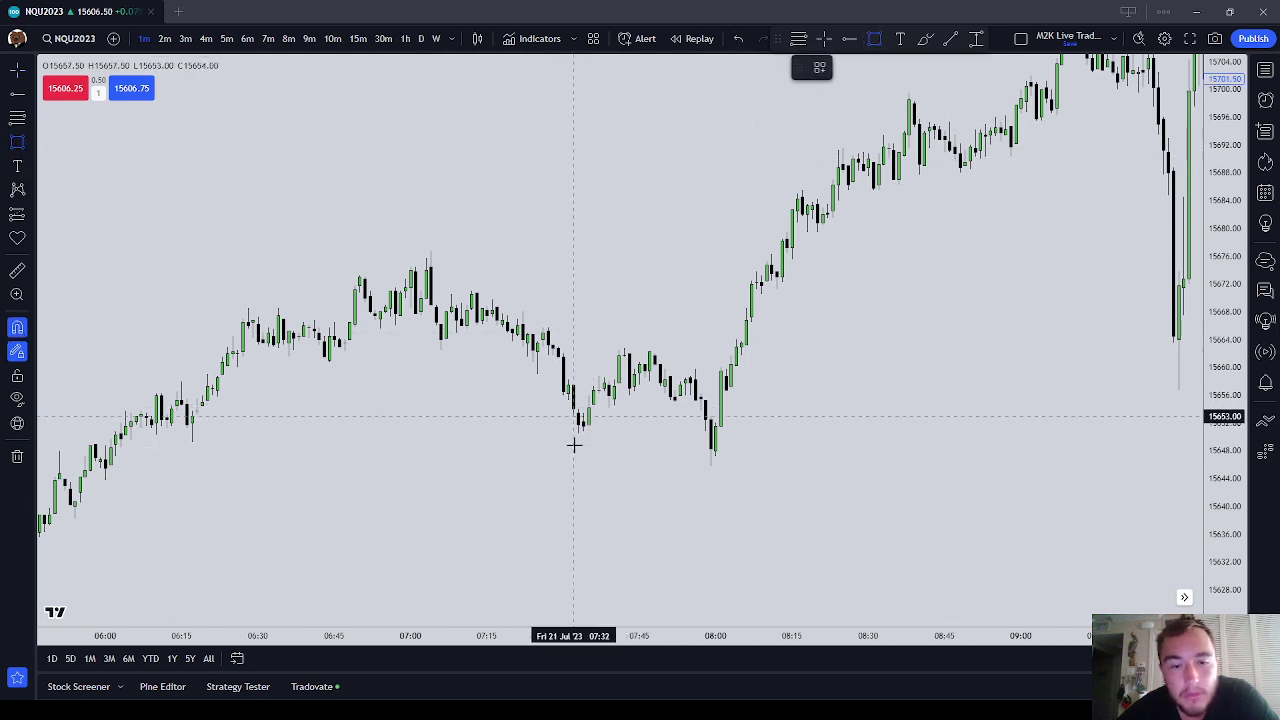
left_click_drag(578, 433, 624, 348)
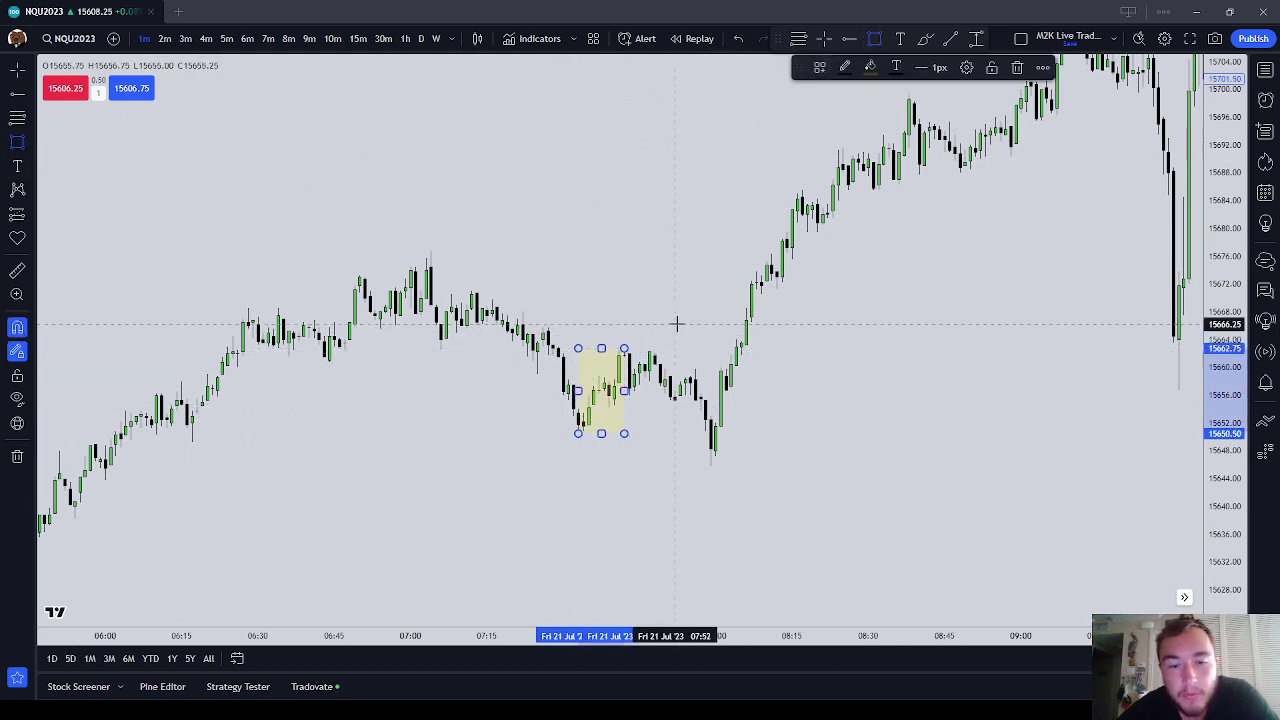
left_click(630, 400)
left_click_drag(626, 392, 852, 390)
Label the new rectangle with the text "+Breaker", aligned inside right
double_click(852, 390)
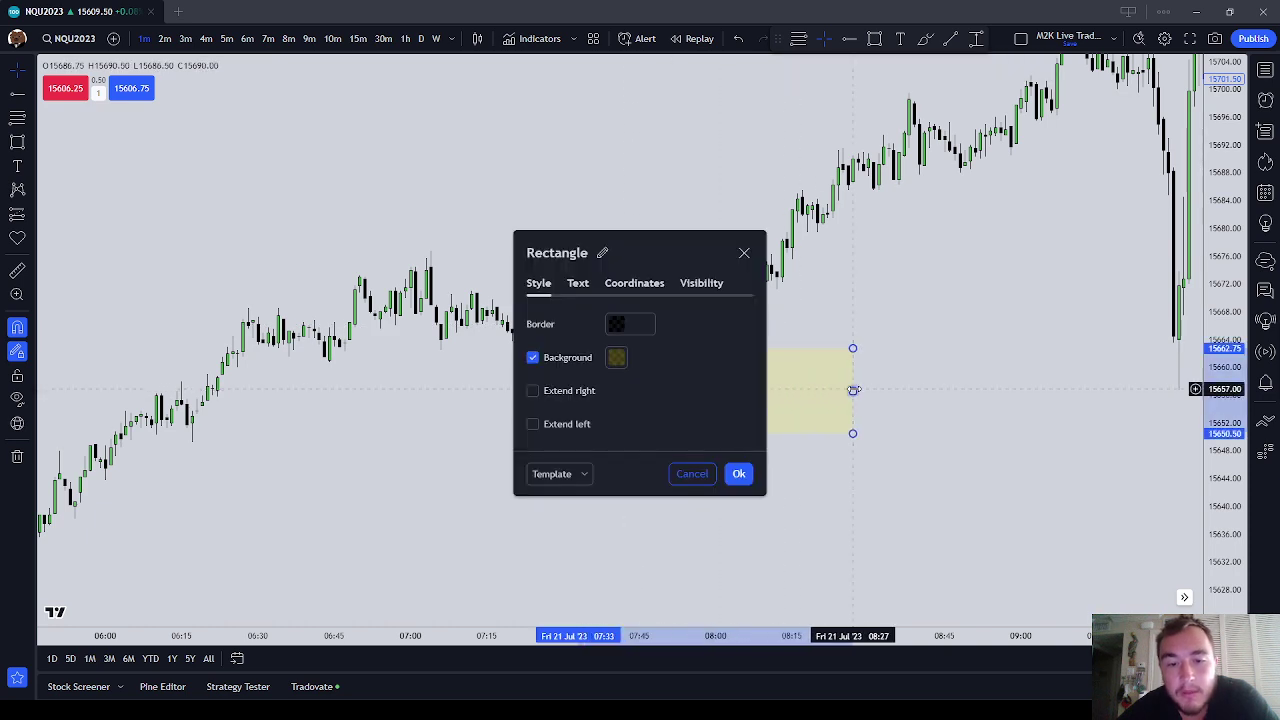
left_click(582, 284)
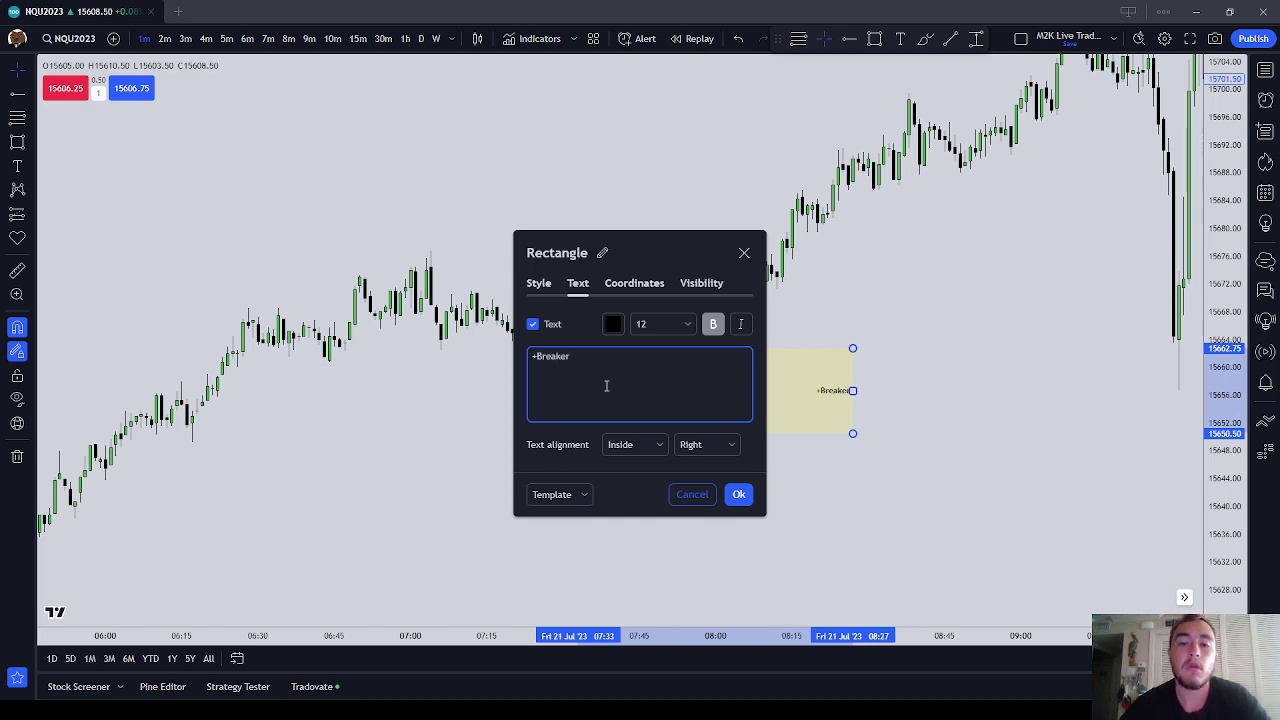
left_click(736, 494)
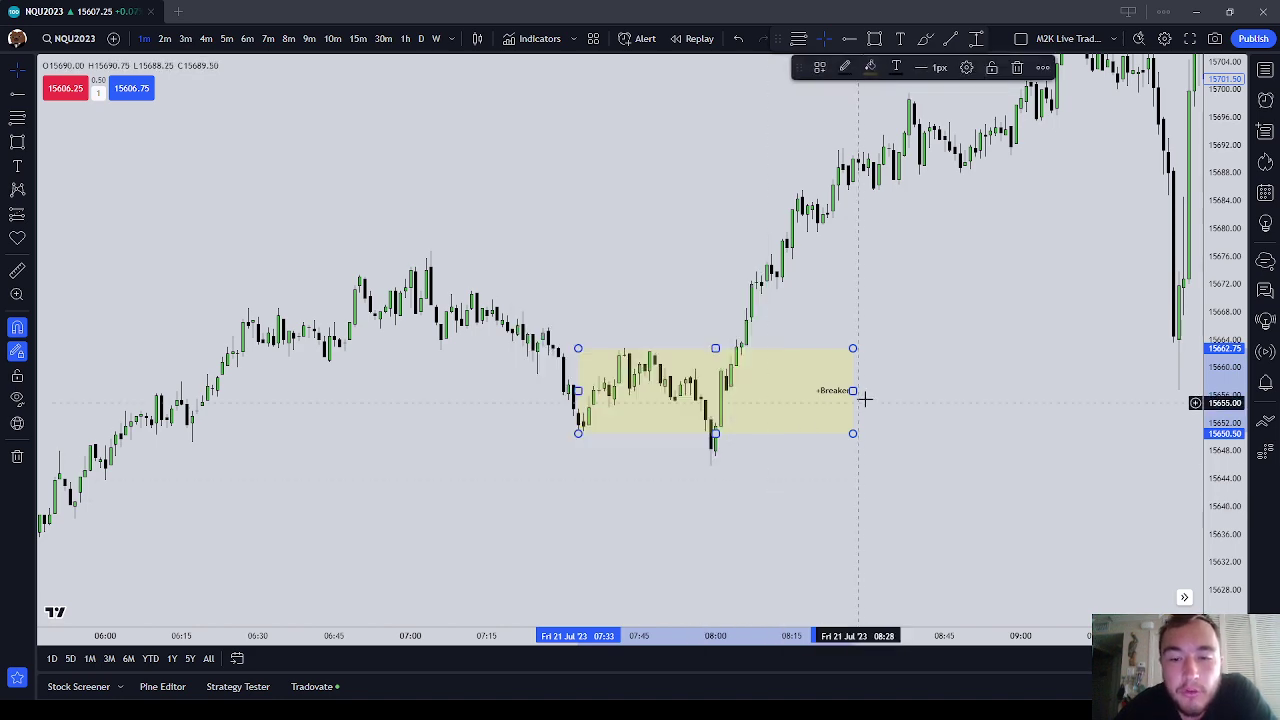
Brush a box with short horizontal strokes around the candles after the 08:00 low, and a small mark under the 07:33 low
left_click(1031, 197)
left_click_drag(1031, 197, 588, 327)
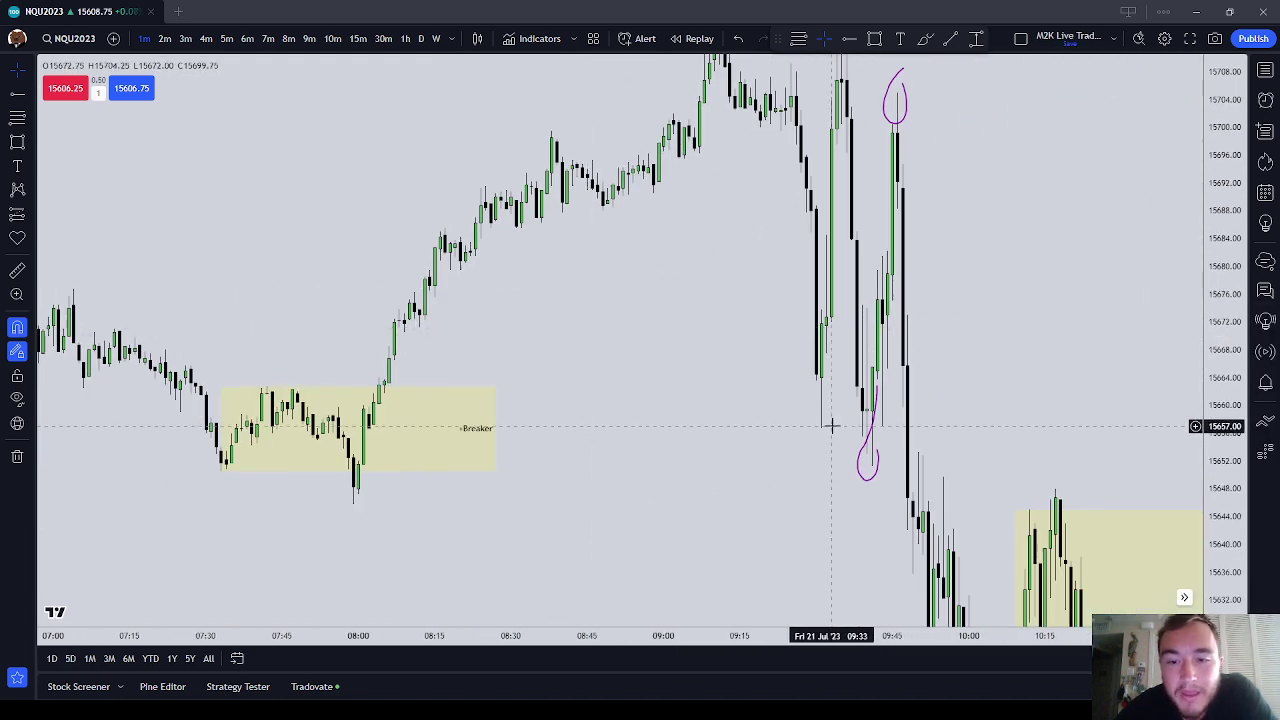
scroll(815, 422, "down", 1)
key("alt+shift+r")
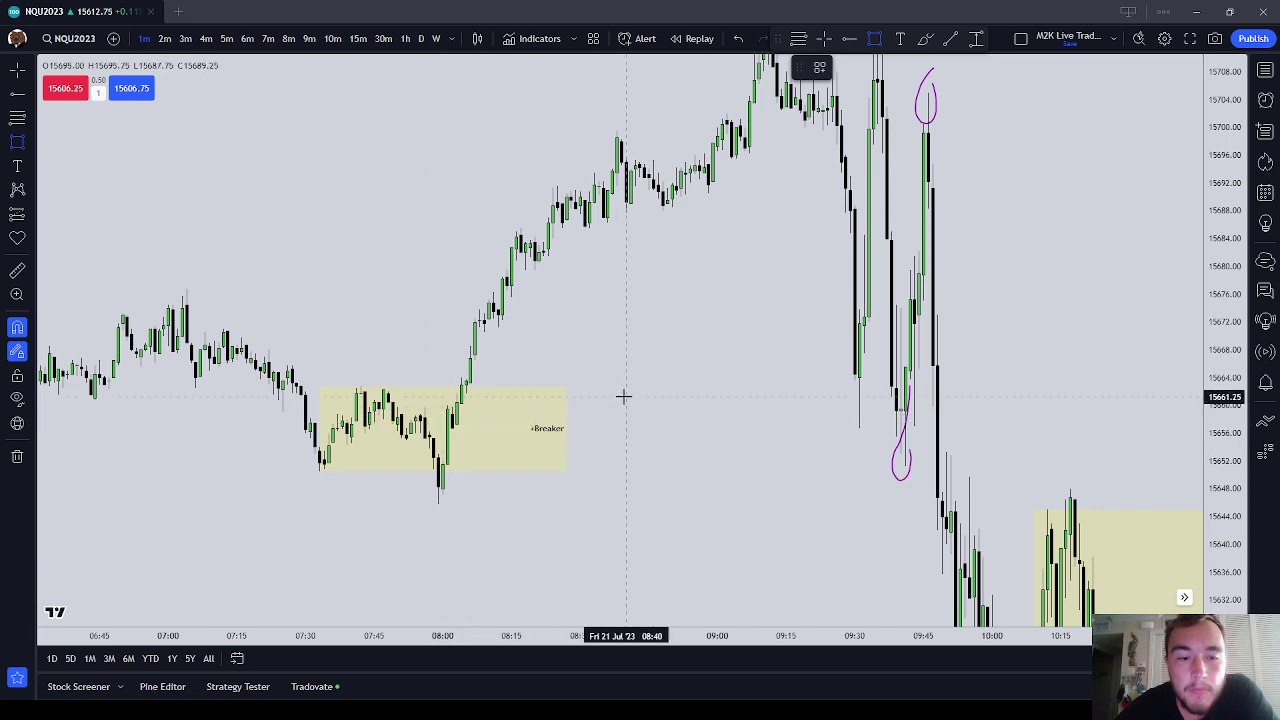
key("Escape")
left_click_drag(500, 342, 637, 320)
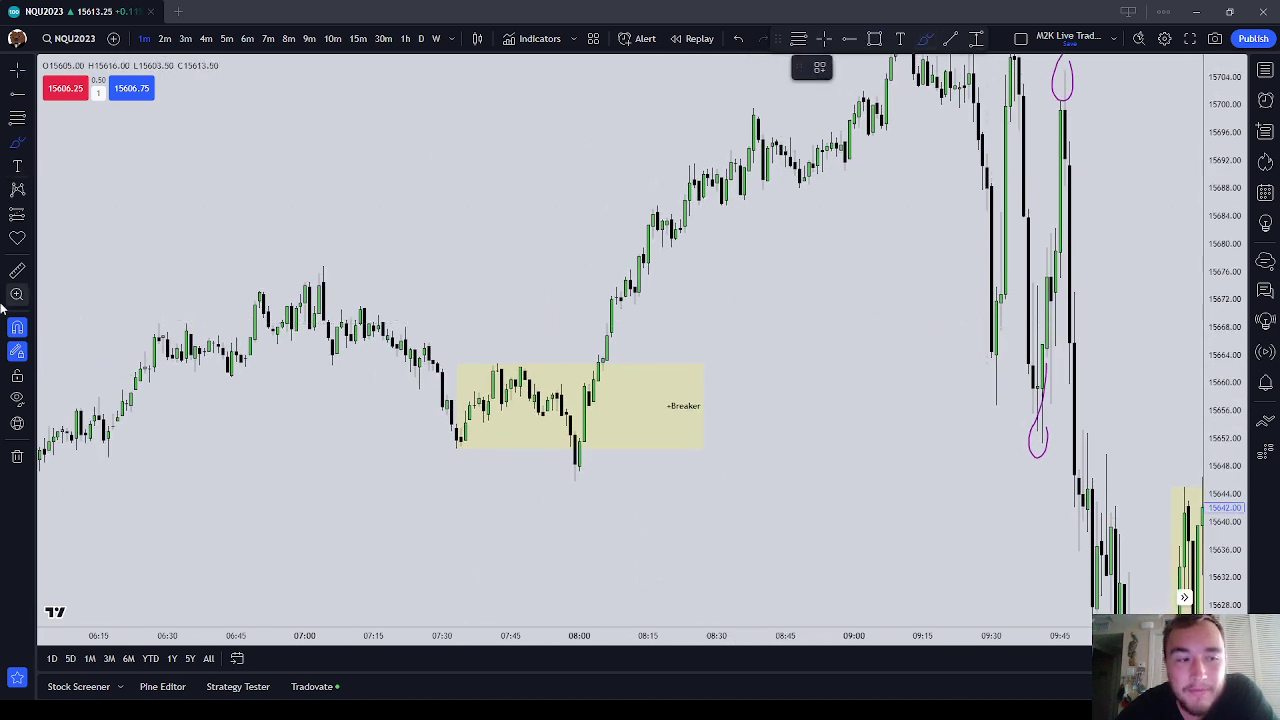
mouse_move(578, 420)
left_mouse_down()
mouse_move(628, 380)
mouse_move(590, 372)
left_mouse_up()
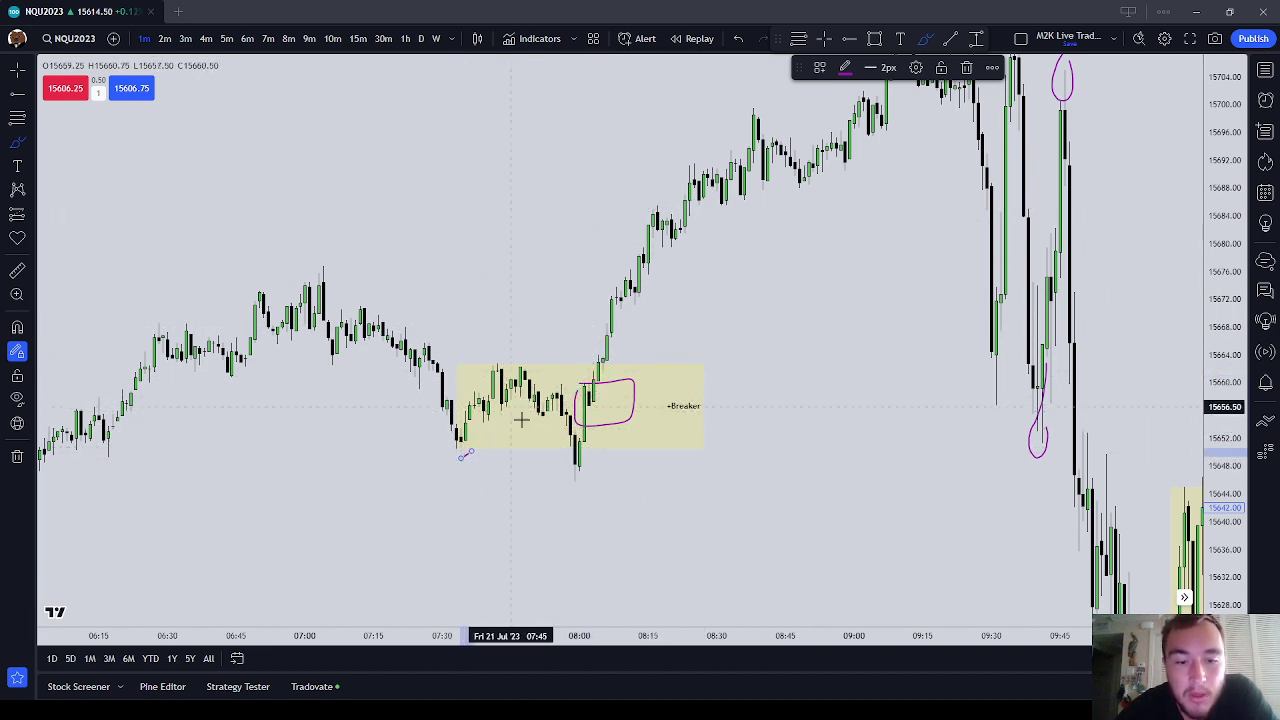
scroll(585, 459, "down", 2)
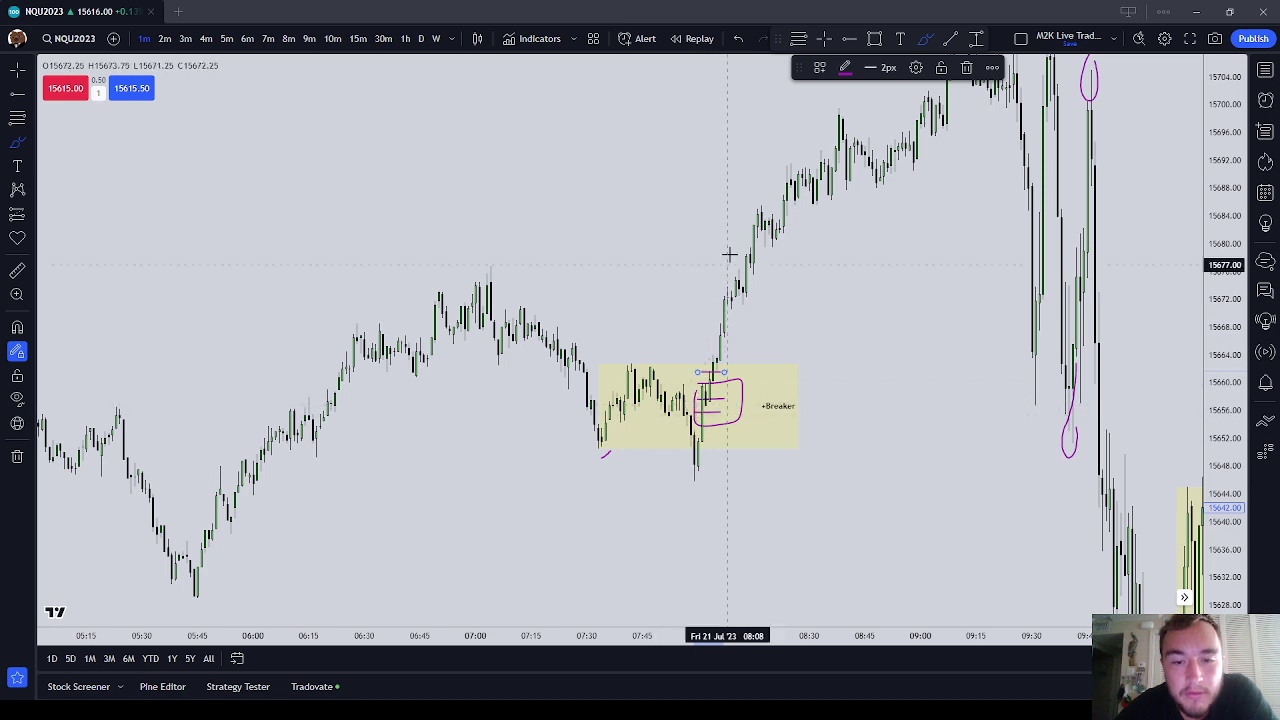
Delete the Brush box and the three short horizontal strokes around the candles after the 08:00 low
key("Escape")
left_click(700, 372)
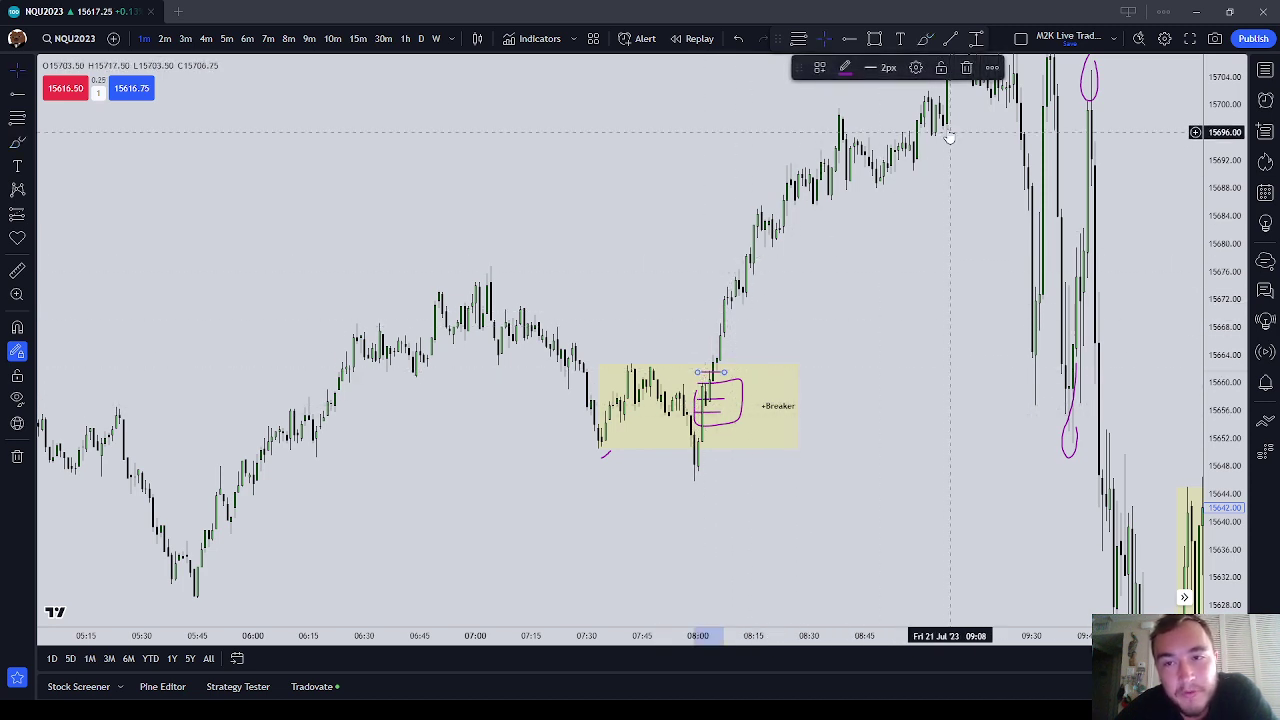
left_click(966, 68)
left_click(729, 388)
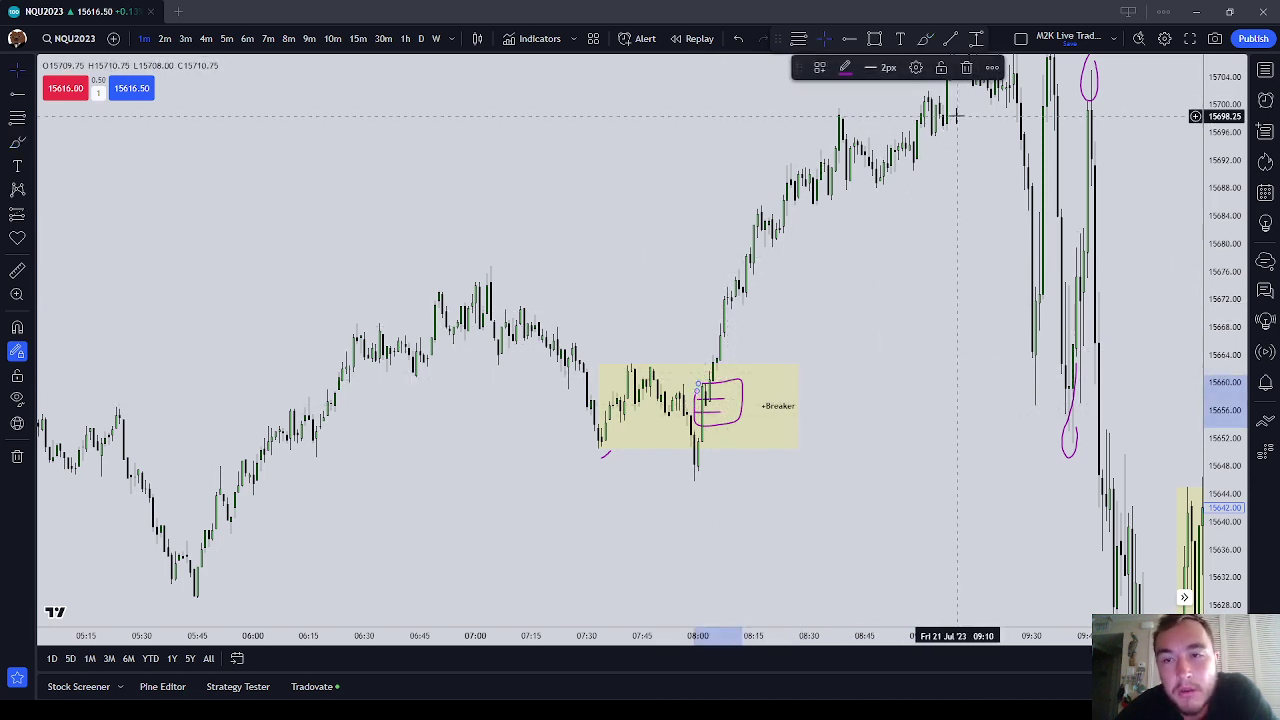
key("Delete")
left_click(708, 399)
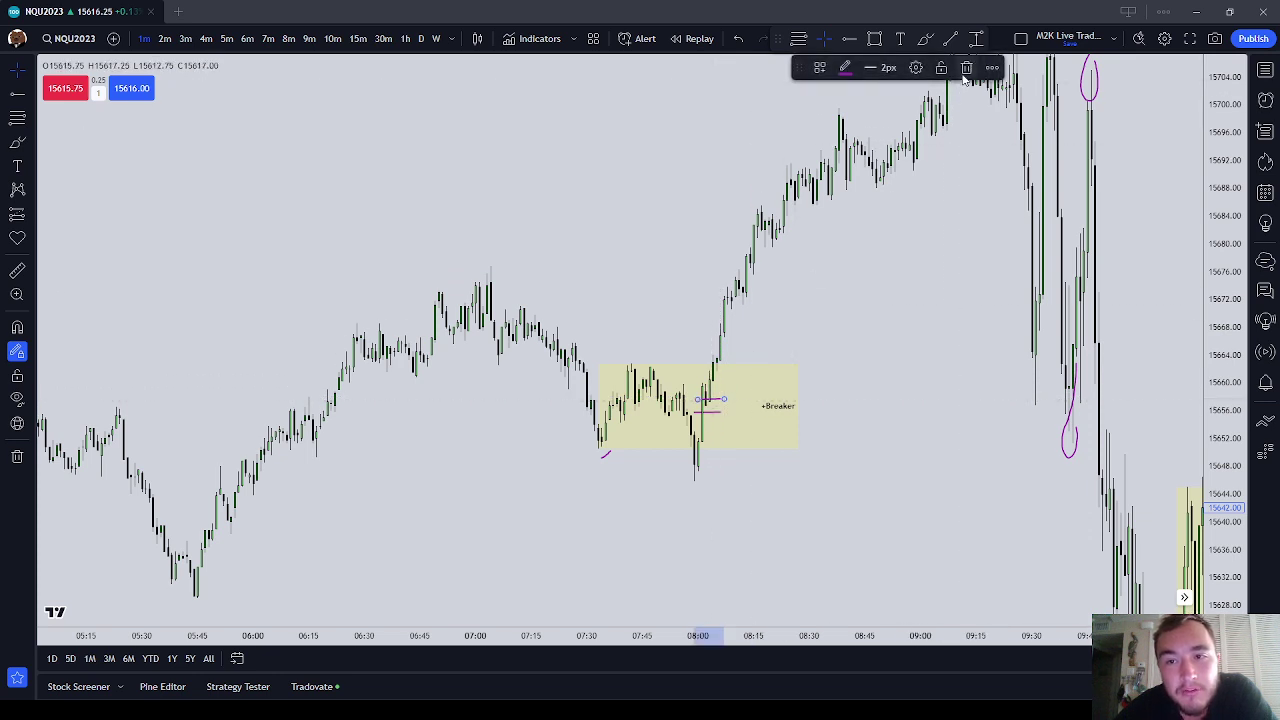
key("Delete")
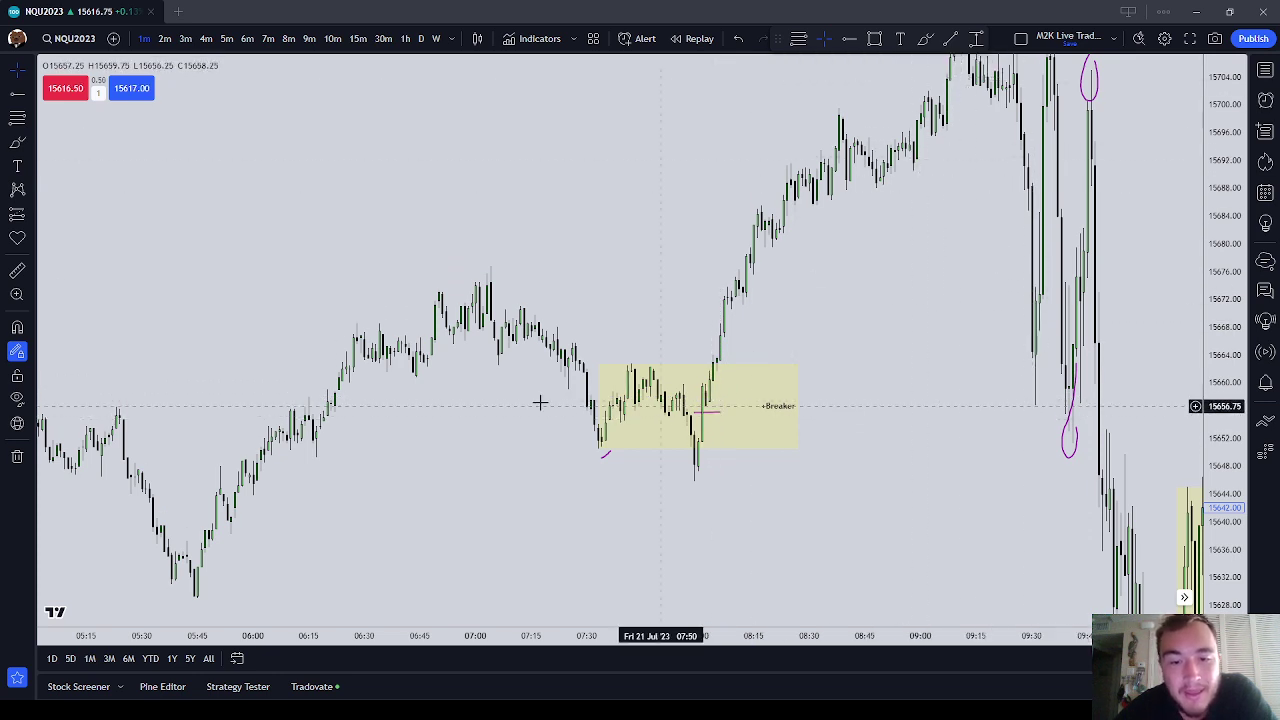
left_click(706, 411)
left_click(967, 68)
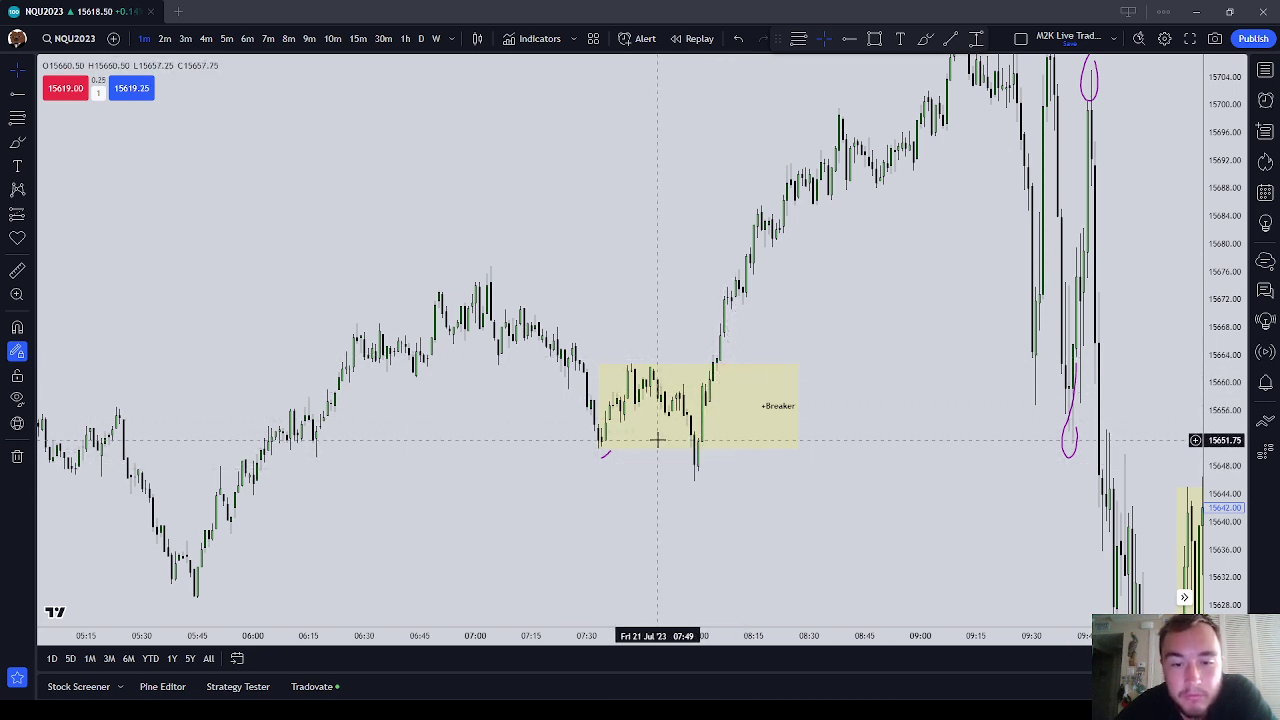
Place a Fib retracement with magnet snapping from the 07:33 low at 15650.50 to the following high at 15662.75
left_click(17, 117)
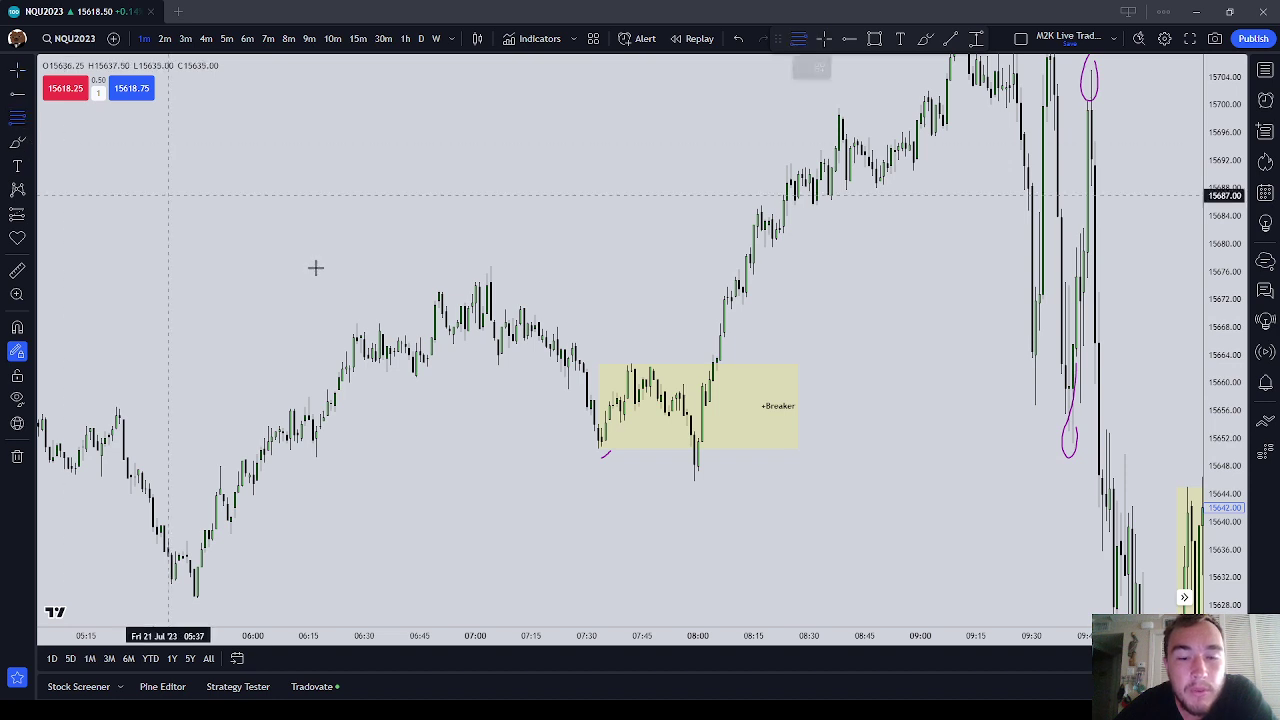
scroll(600, 397, "up", 2)
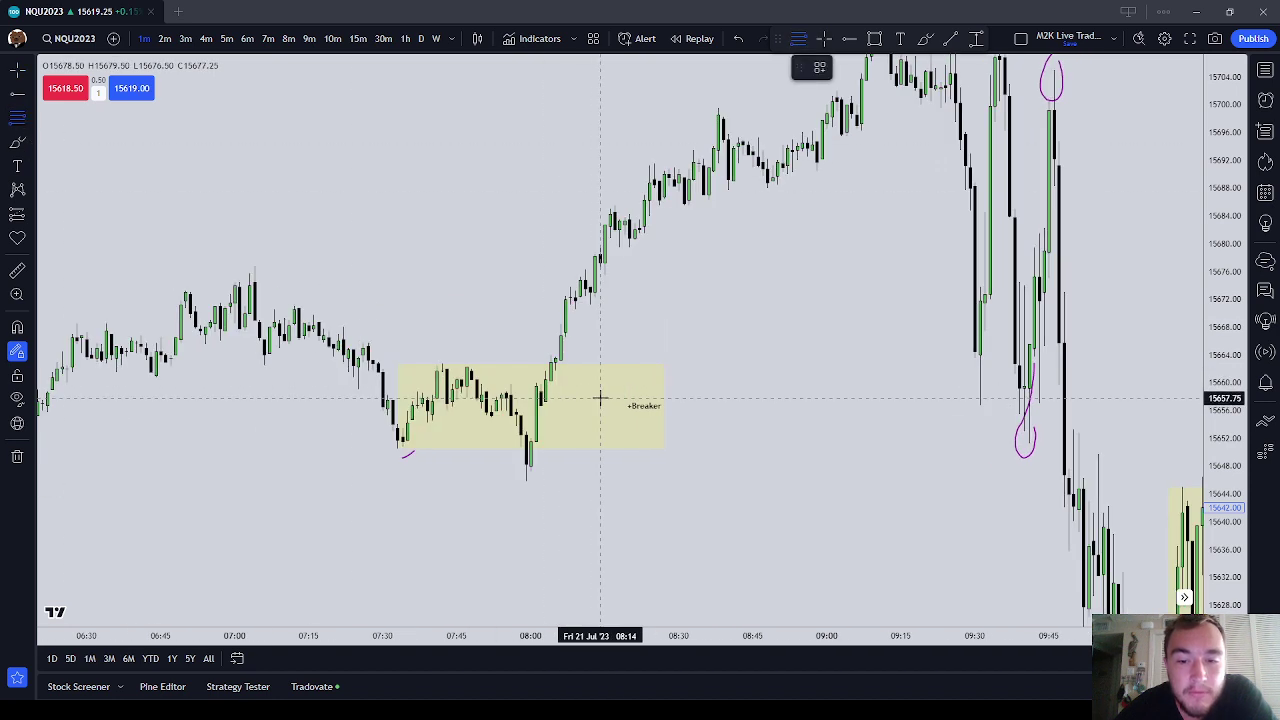
left_click(17, 327)
left_click(397, 453)
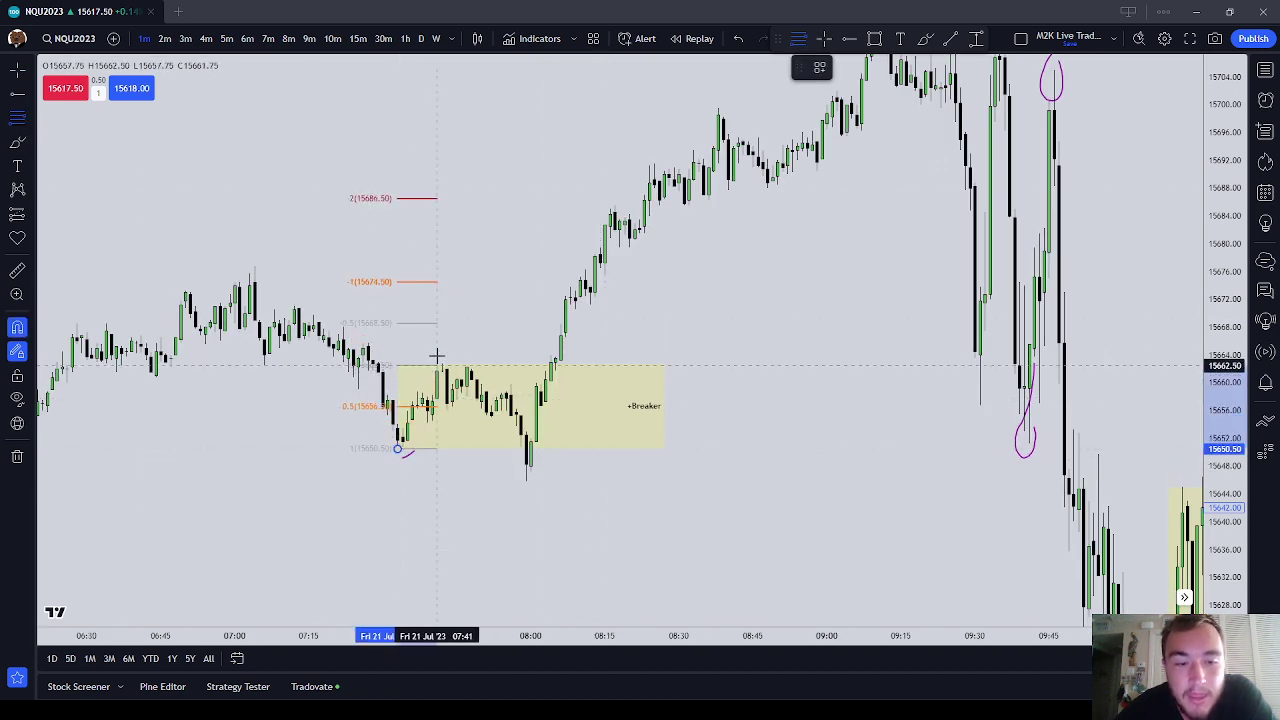
left_click(437, 355)
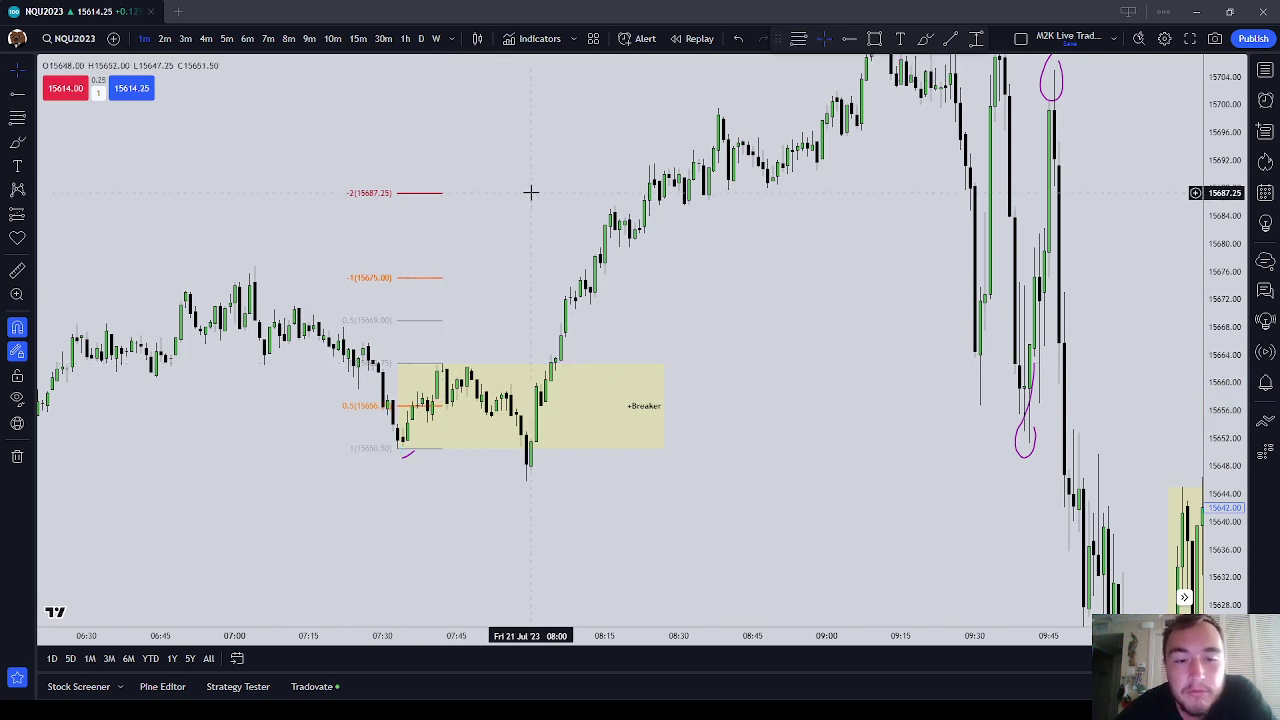
Delete the Fib retracement from the +Breaker zone
scroll(530, 192, "down", 2)
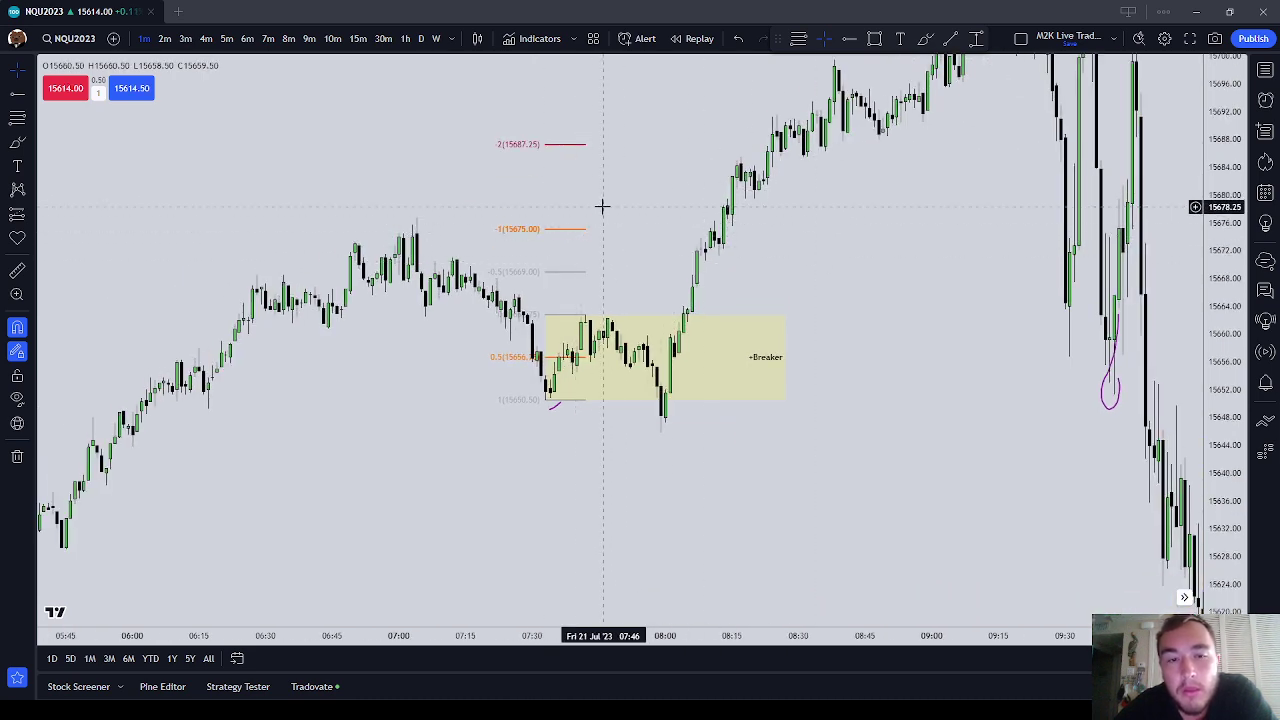
left_click(549, 398)
key("Delete")
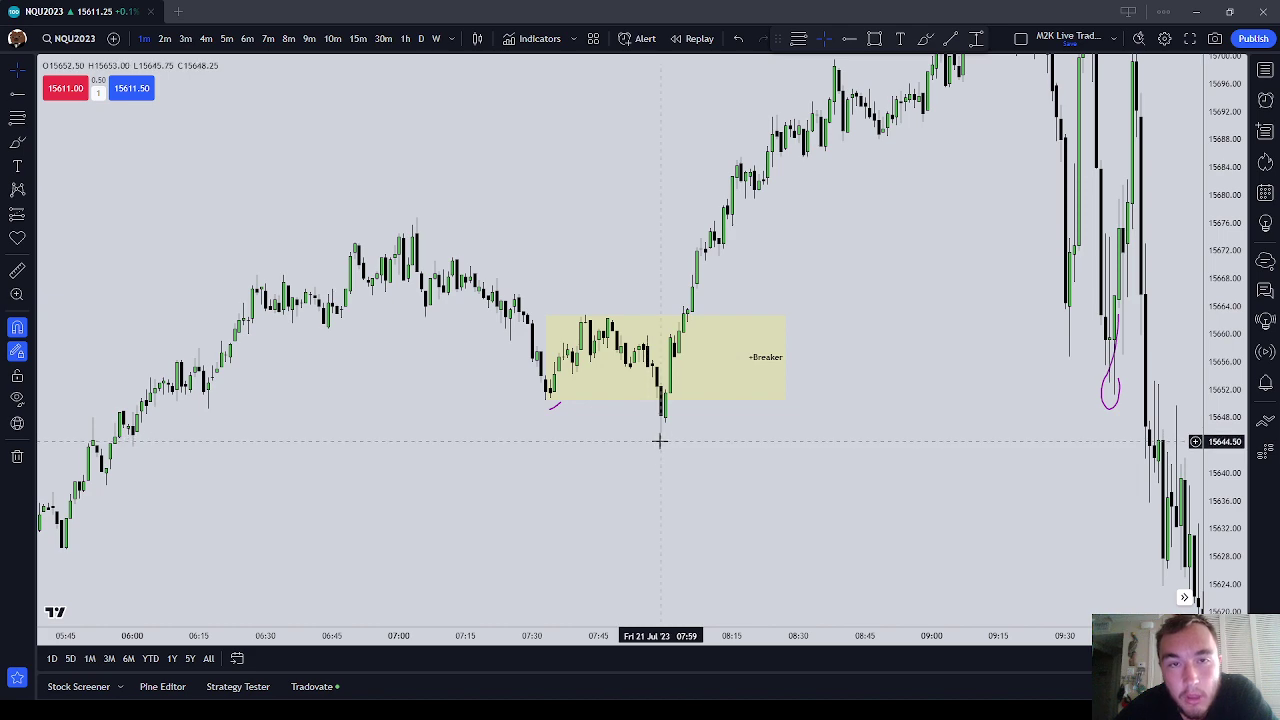
Delete the Brush circle around the low before 09:45 and the small mark under the 07:33 low
left_click_drag(880, 297, 849, 423)
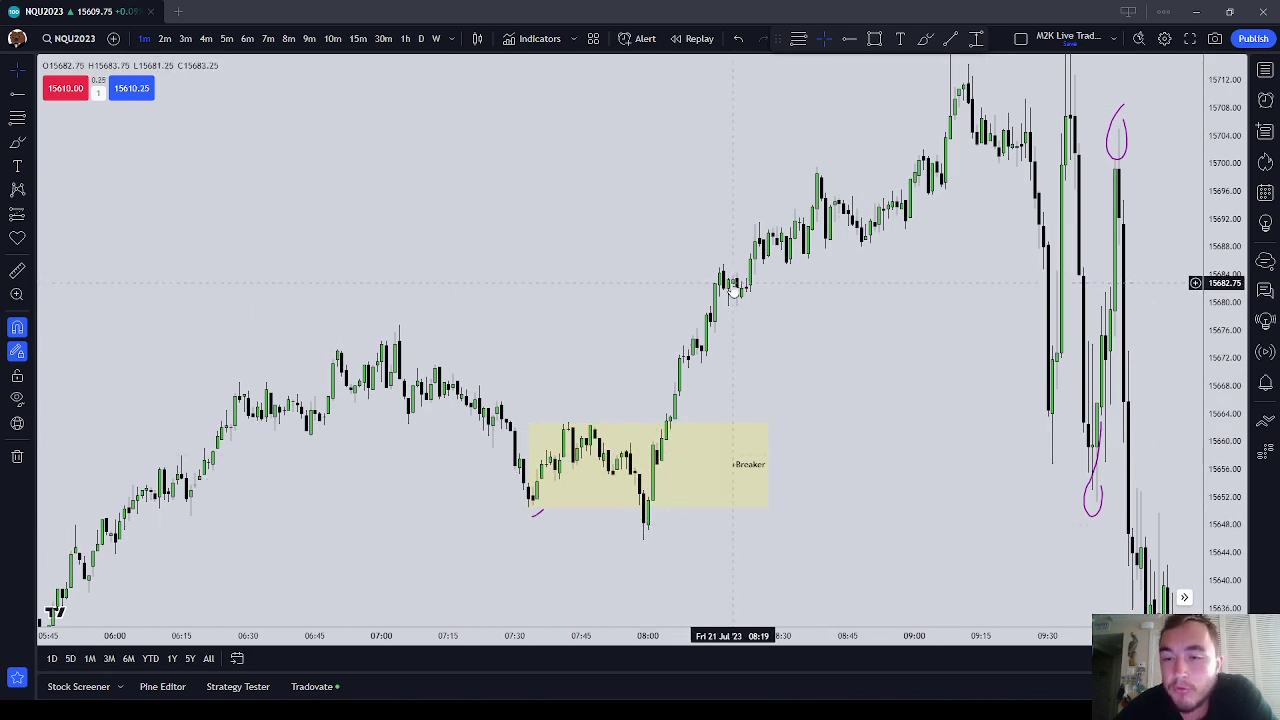
left_click(1092, 508)
key("Delete")
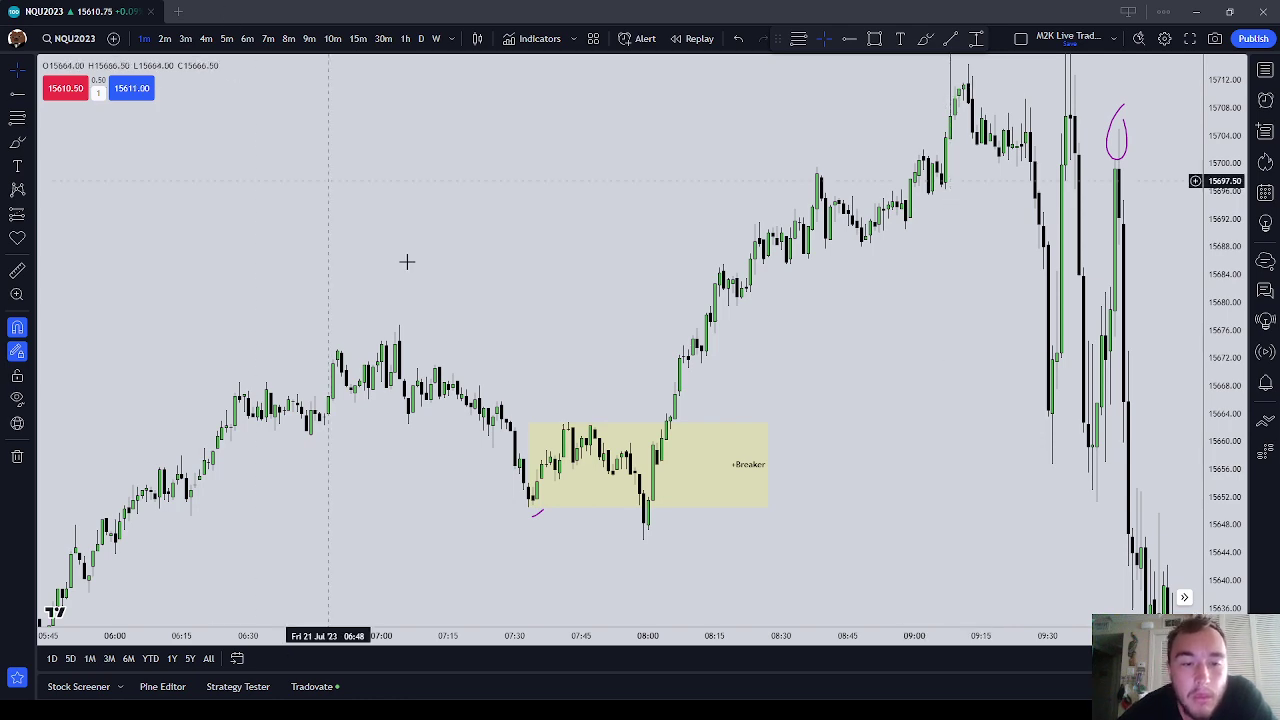
left_click_drag(718, 536, 907, 526)
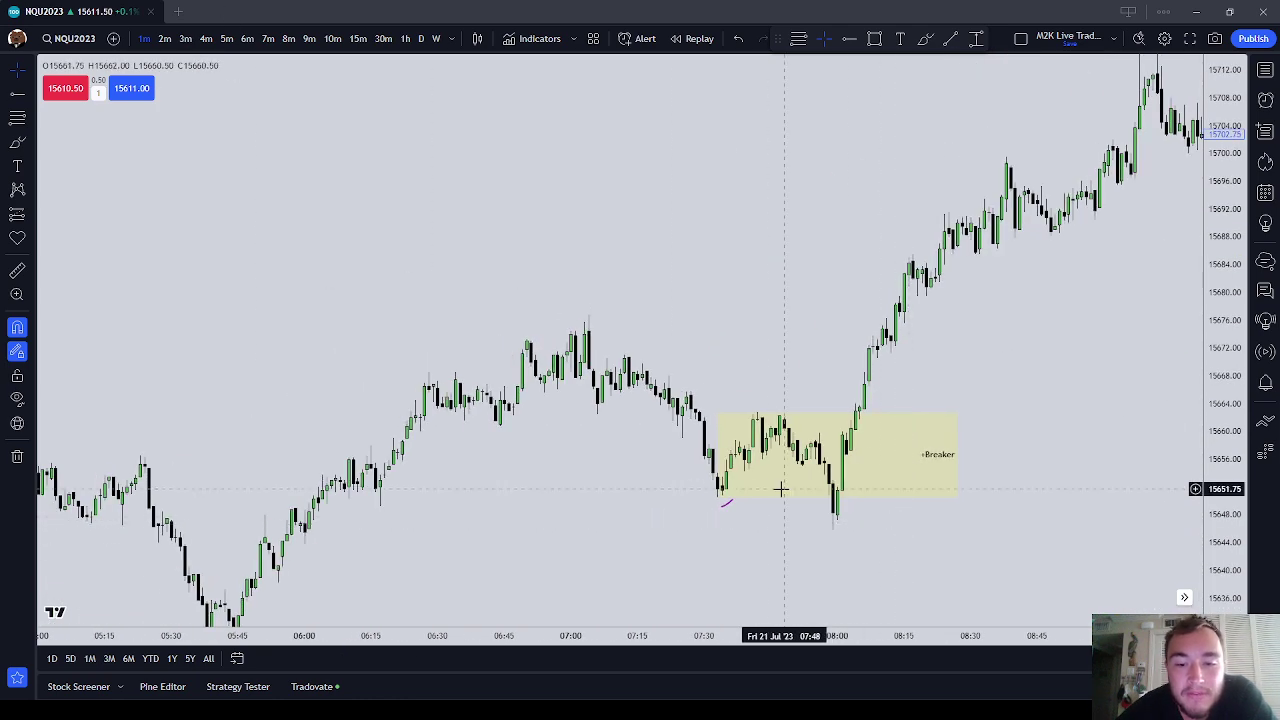
left_click(727, 503)
key("Delete")
Without magnet snapping, brush circles around the 04:10 swing low and the next high and low, and a box around the 05:30–05:40 decline
scroll(862, 250, "left", 1)
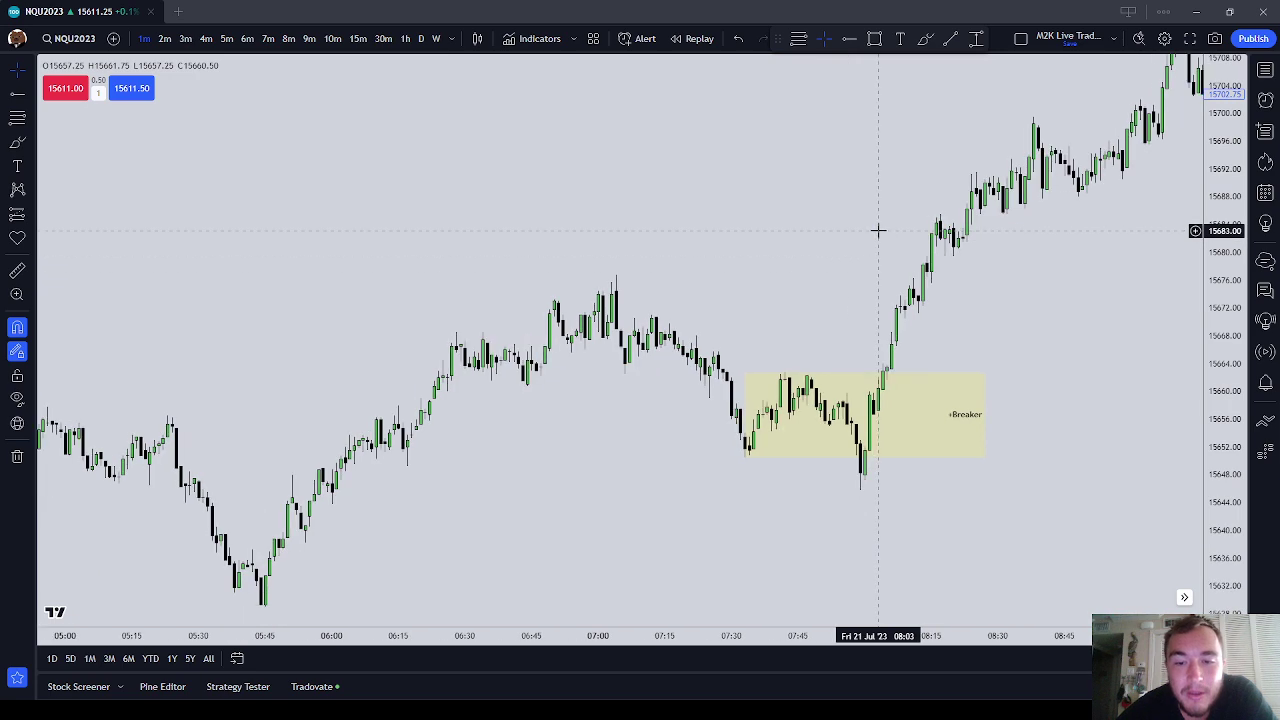
scroll(877, 331, "left", 3)
scroll(797, 300, "left", 1)
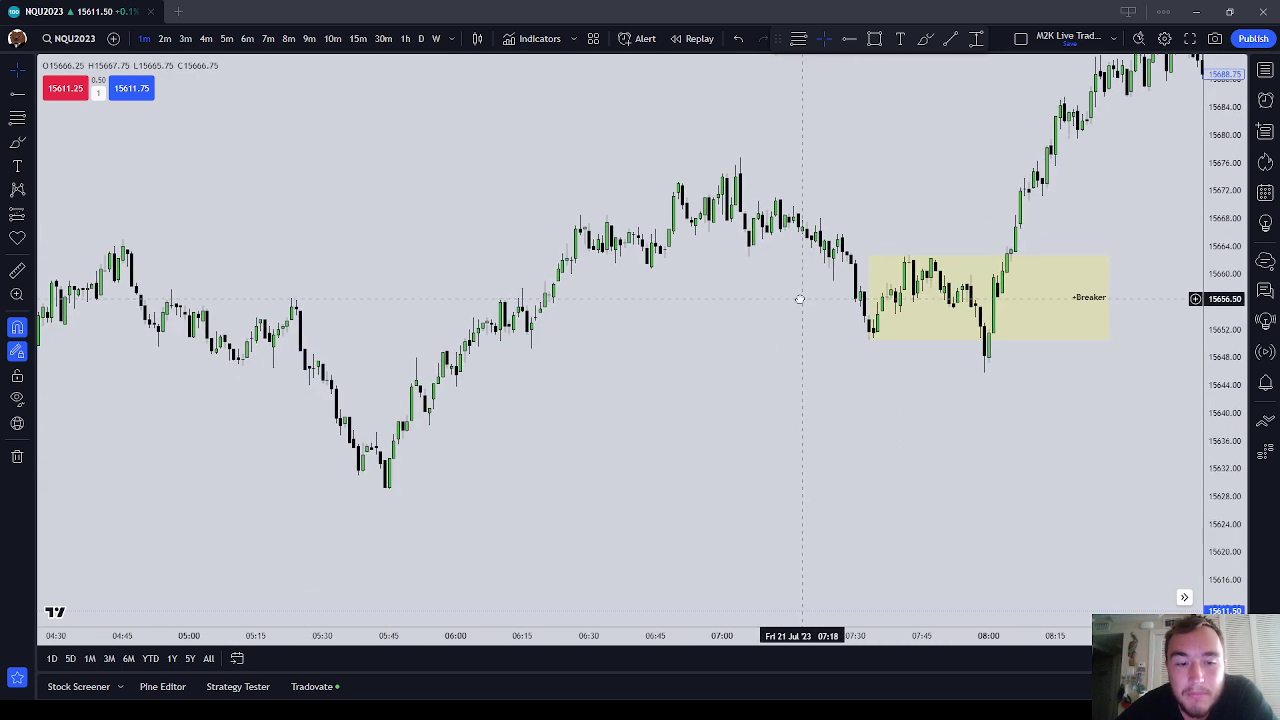
scroll(677, 446, "left", 5)
scroll(870, 470, "left", 1)
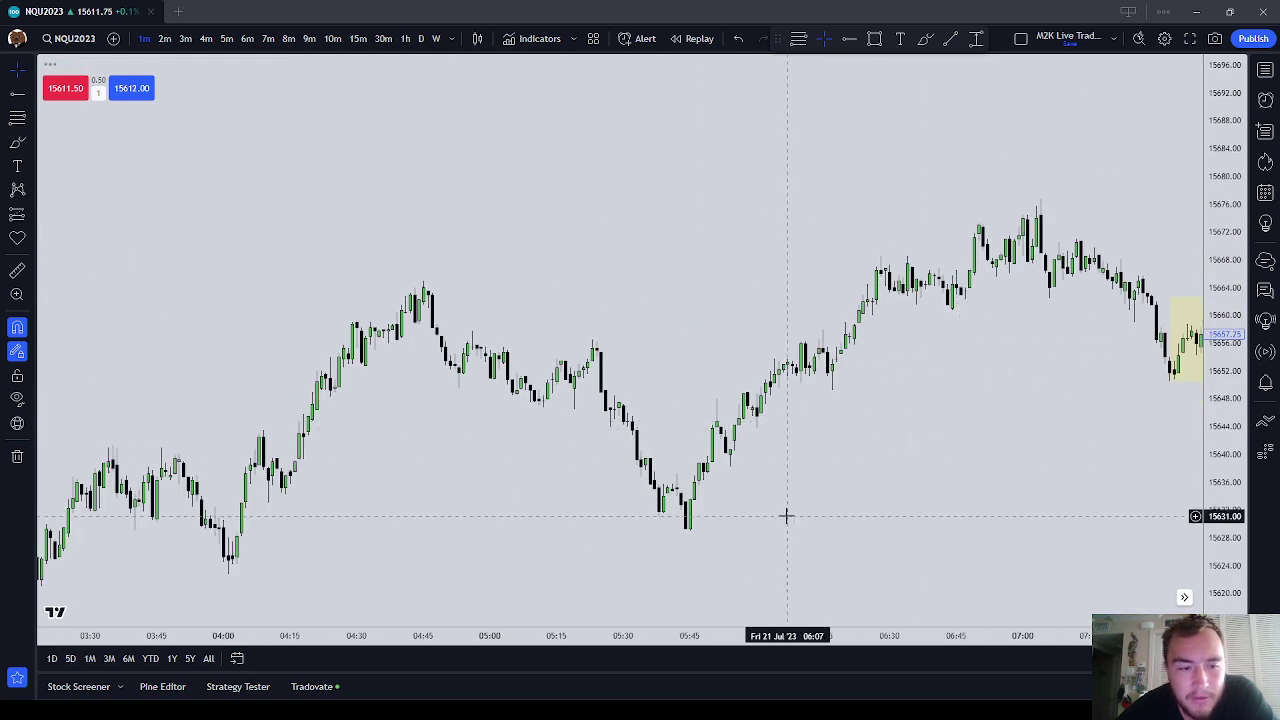
scroll(980, 443, "left", 4)
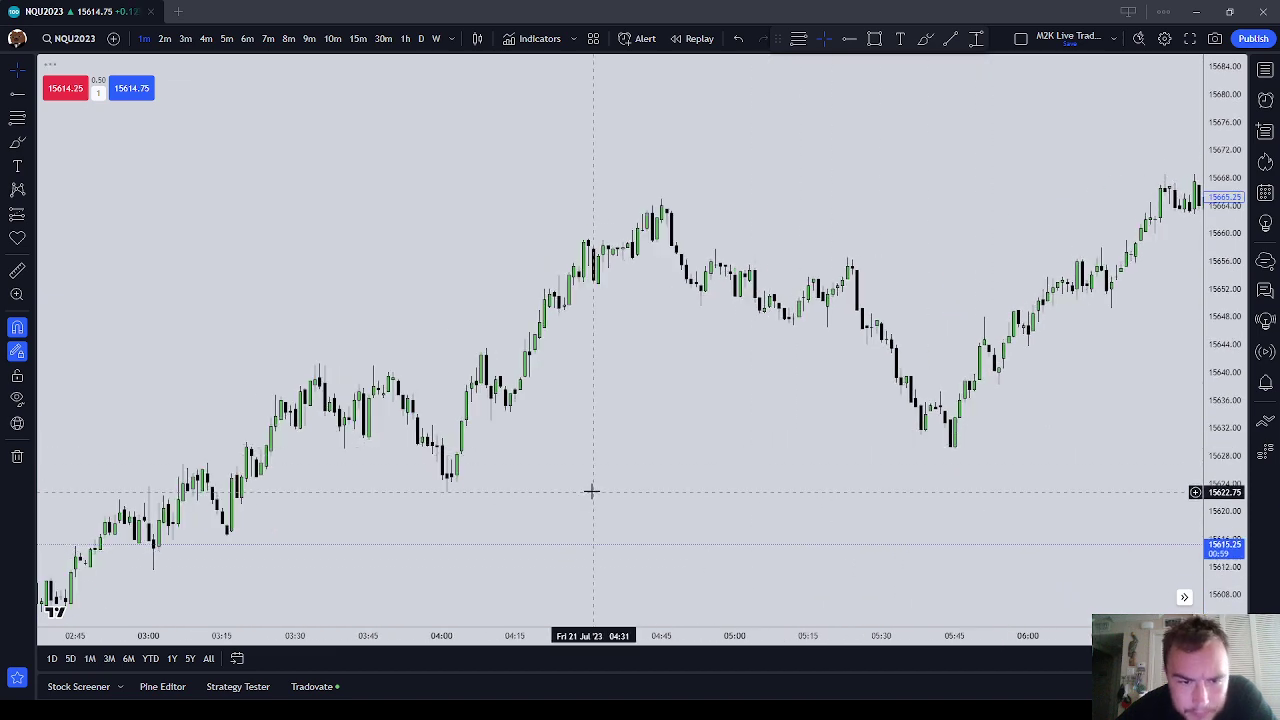
scroll(771, 487, "left", 3)
scroll(698, 469, "up", 3)
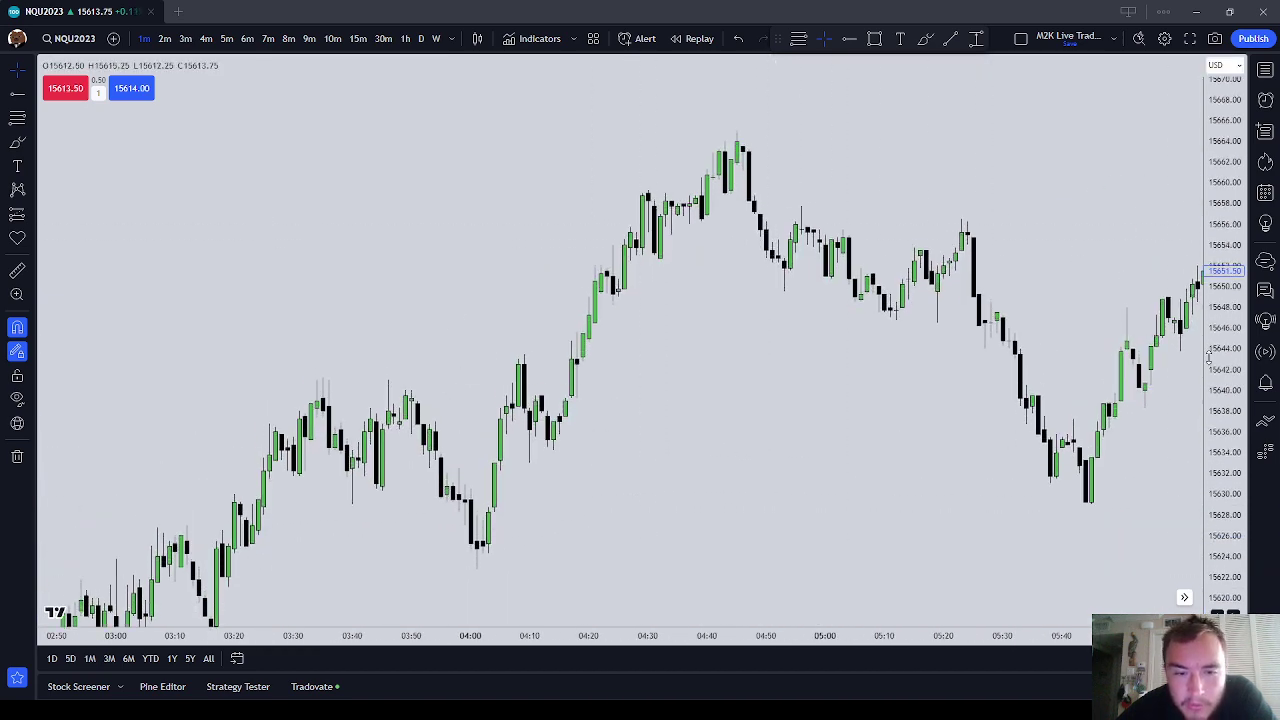
scroll(698, 469, "left", 2)
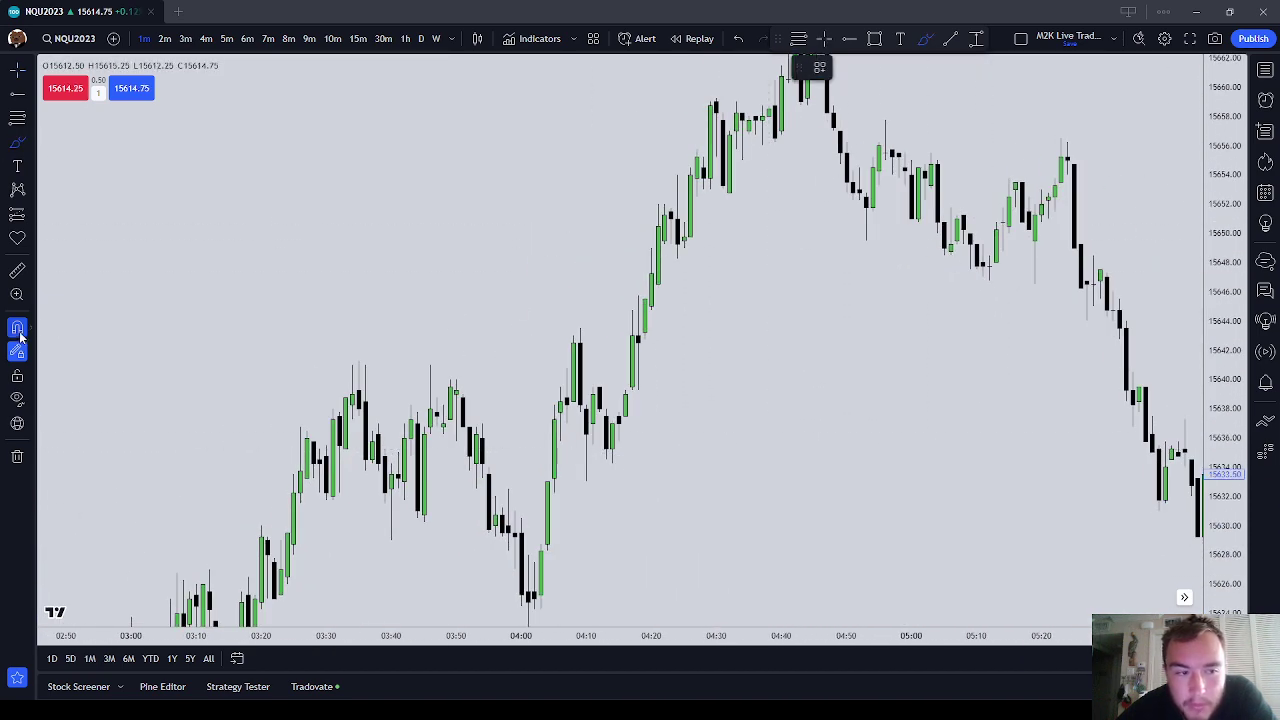
left_click_drag(586, 480, 604, 470)
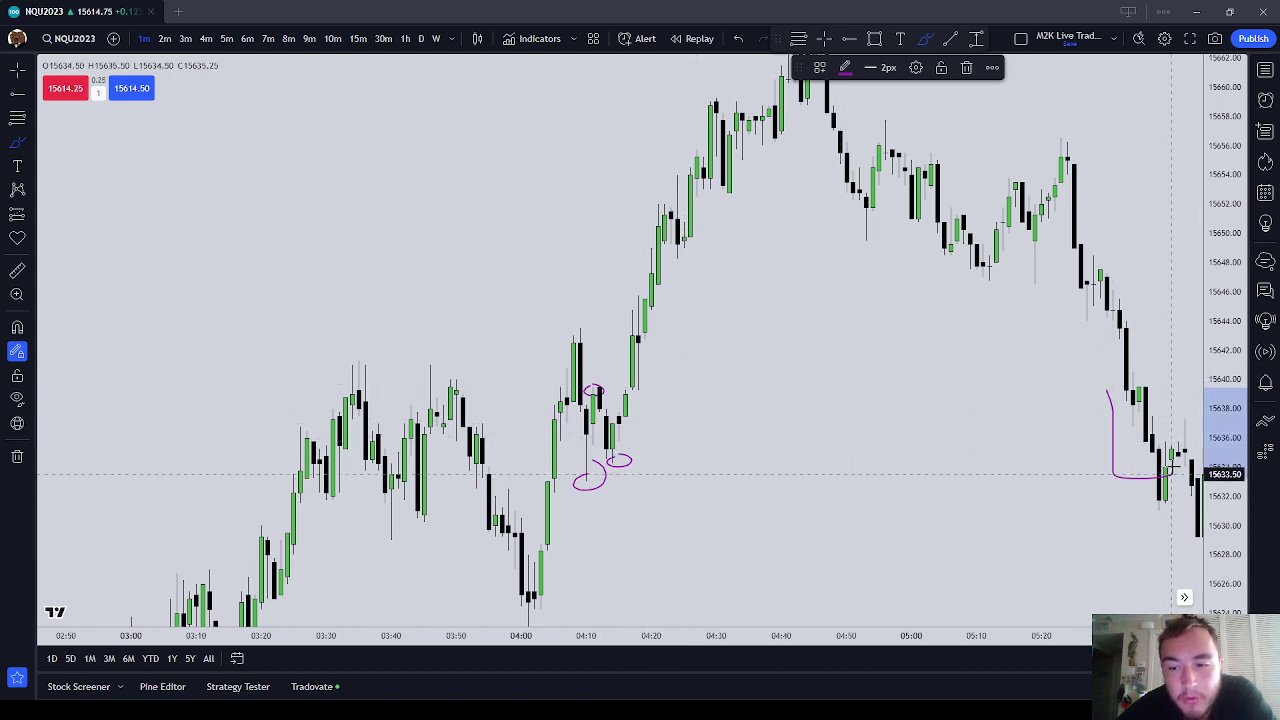
left_click_drag(1119, 387, 1120, 386)
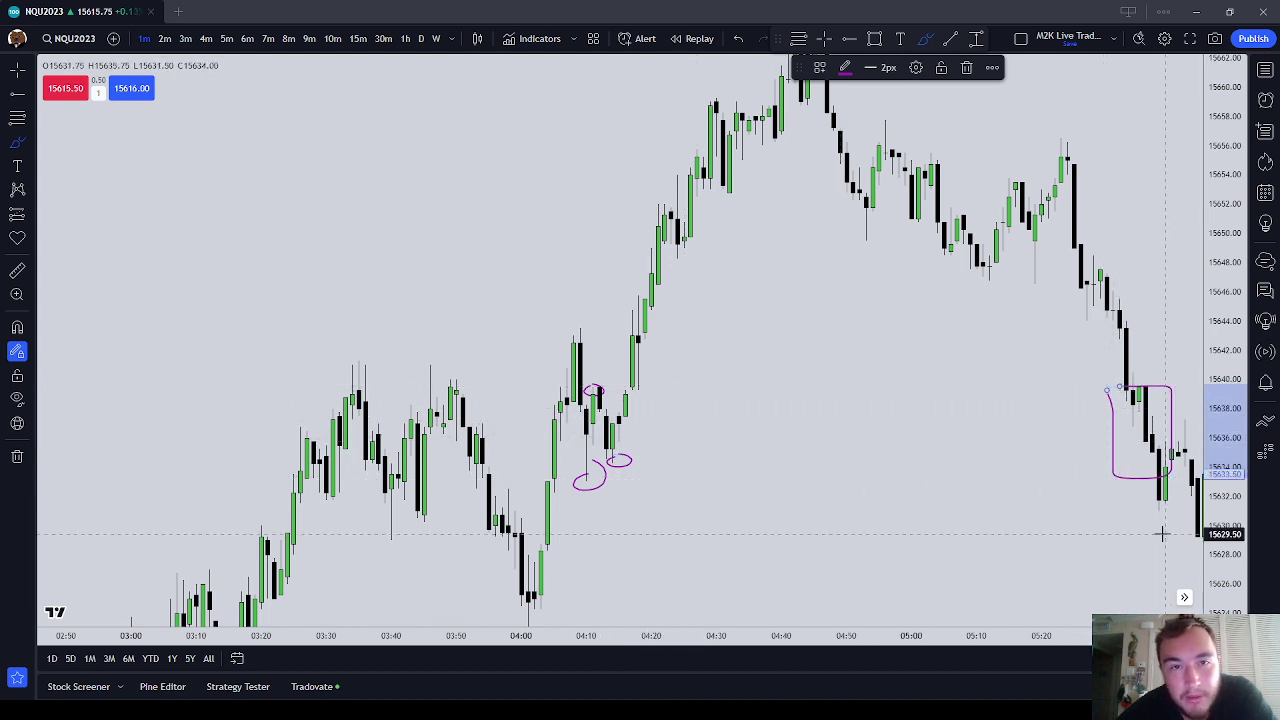
key("Escape")
Delete the Brush box around the 05:30–05:40 decline and the circles around the two lows after 04:10, and open the remaining circle's settings
left_click_drag(1016, 492, 938, 476)
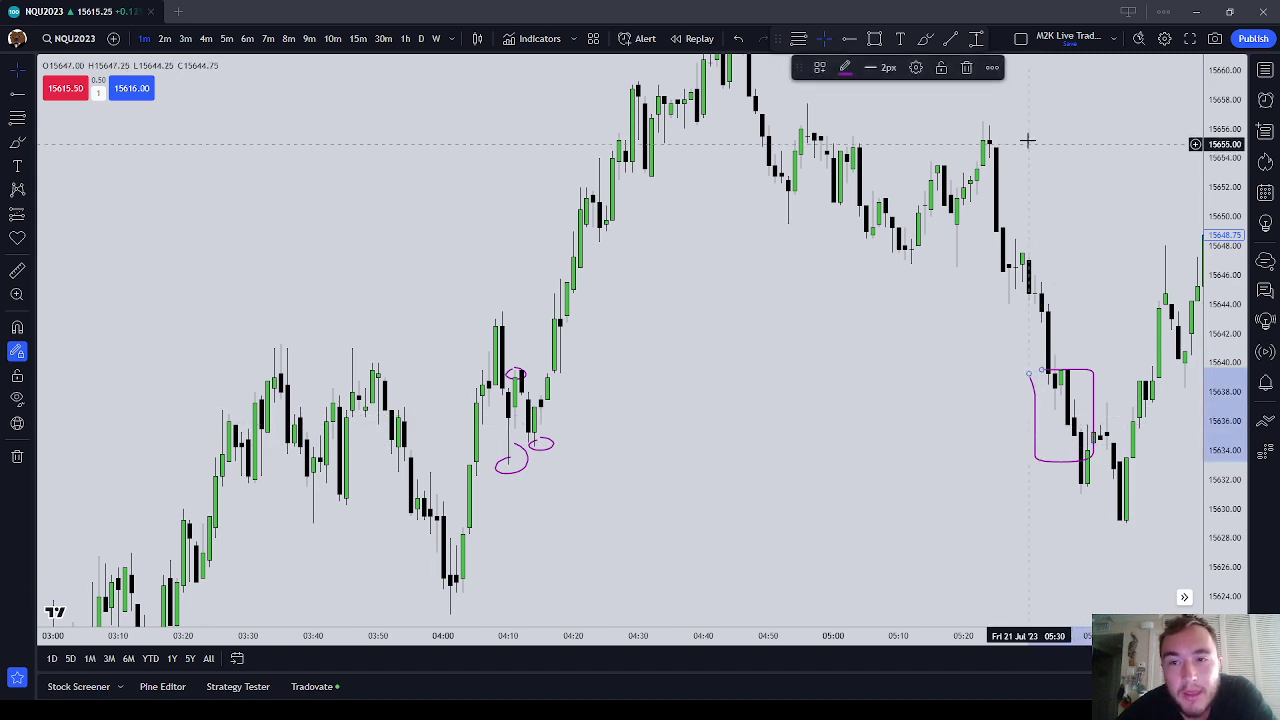
left_click(966, 67)
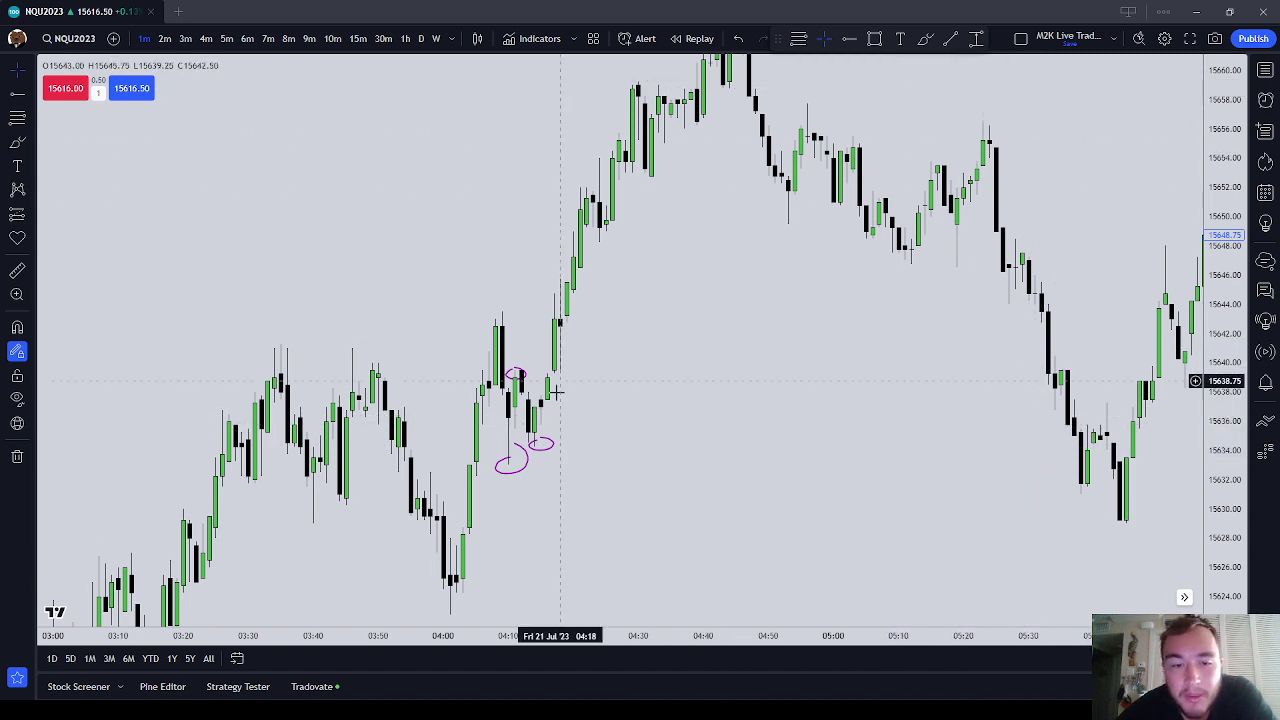
left_click(542, 450)
left_click(965, 77)
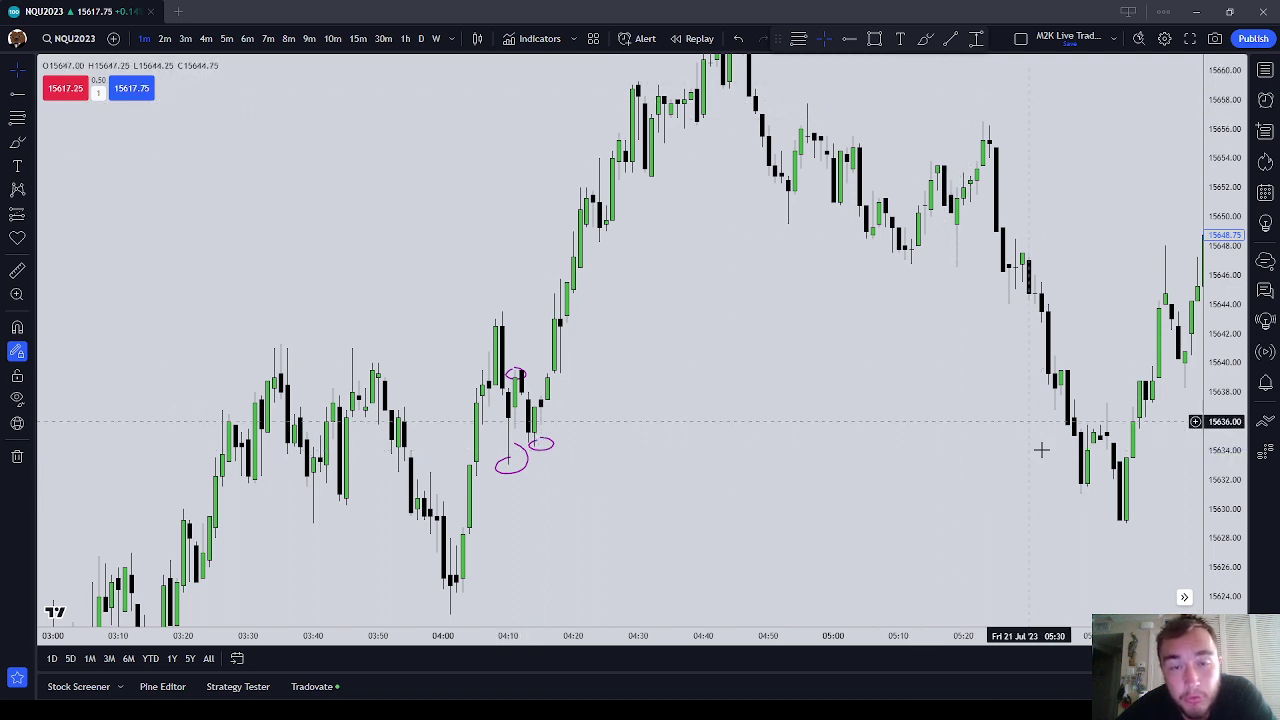
left_click(541, 443)
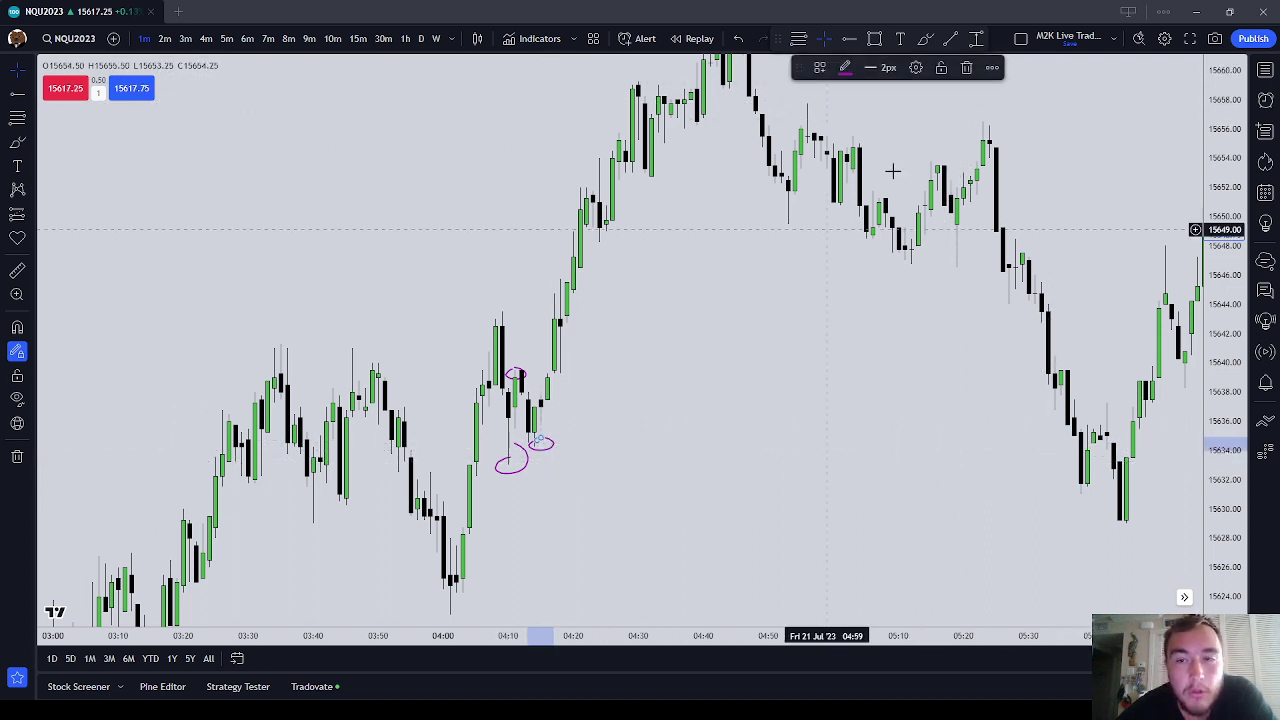
left_click(967, 77)
left_click(513, 447)
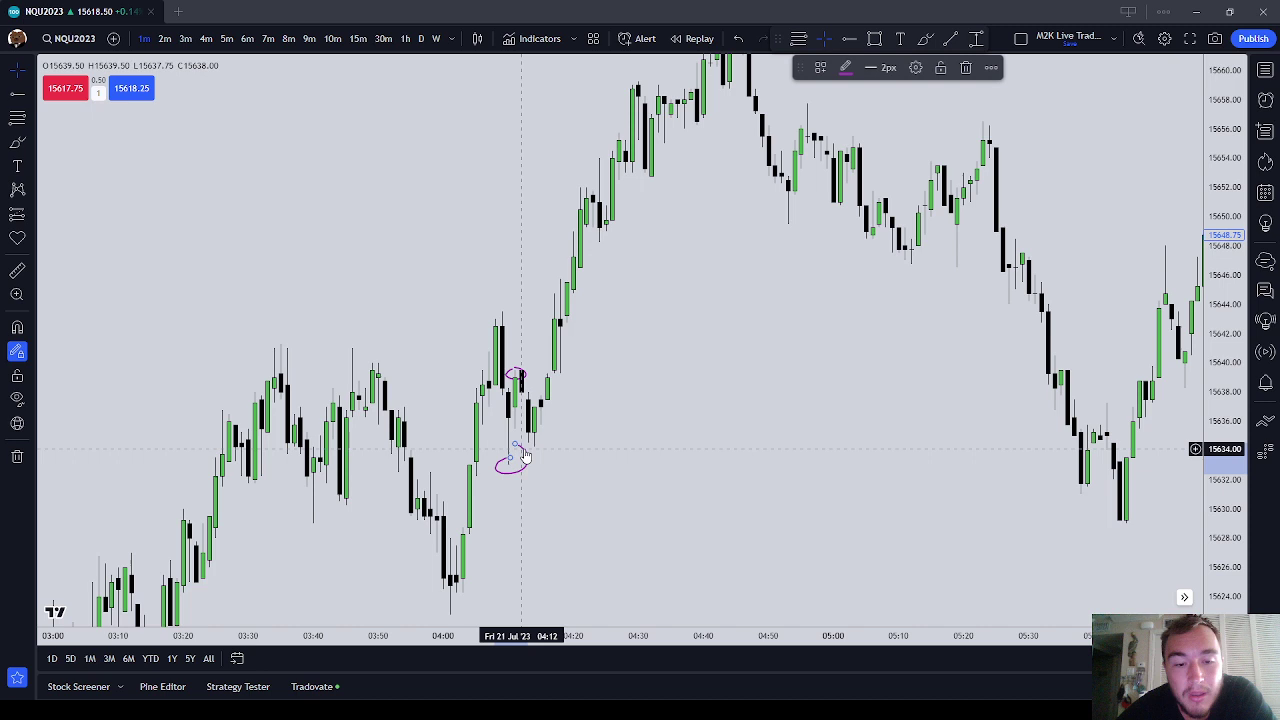
left_click(968, 69)
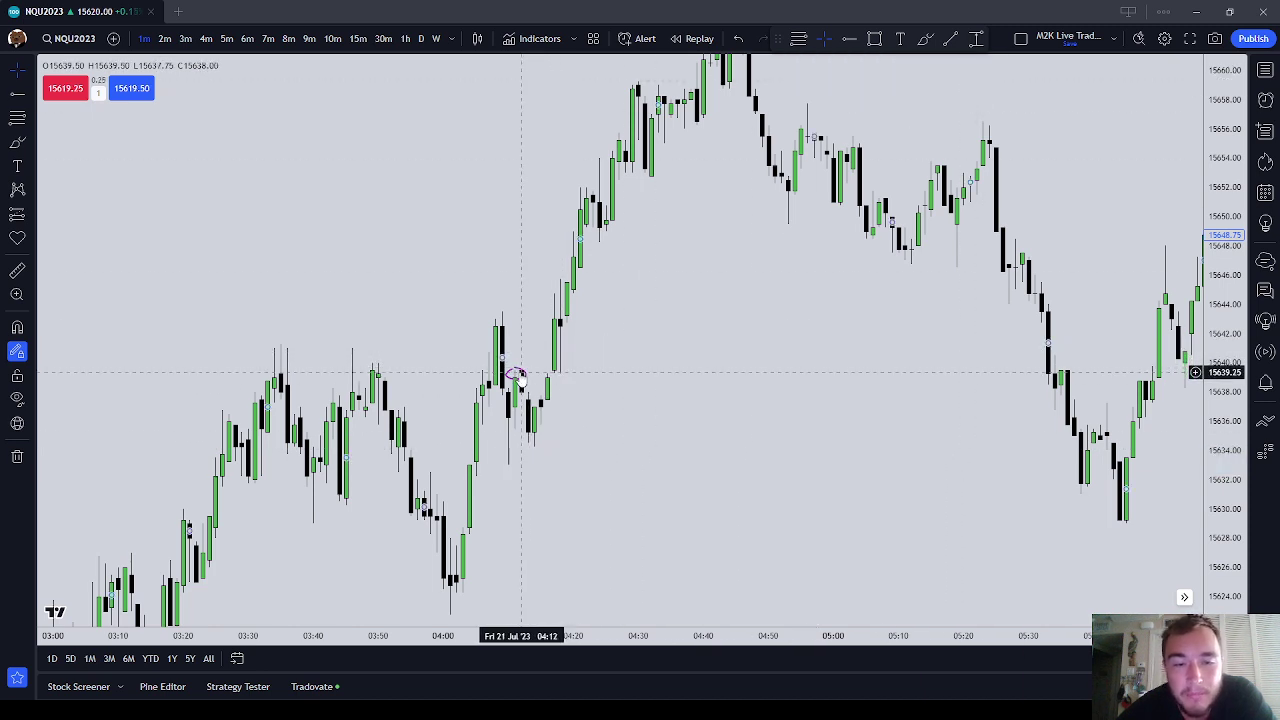
double_click(519, 373)
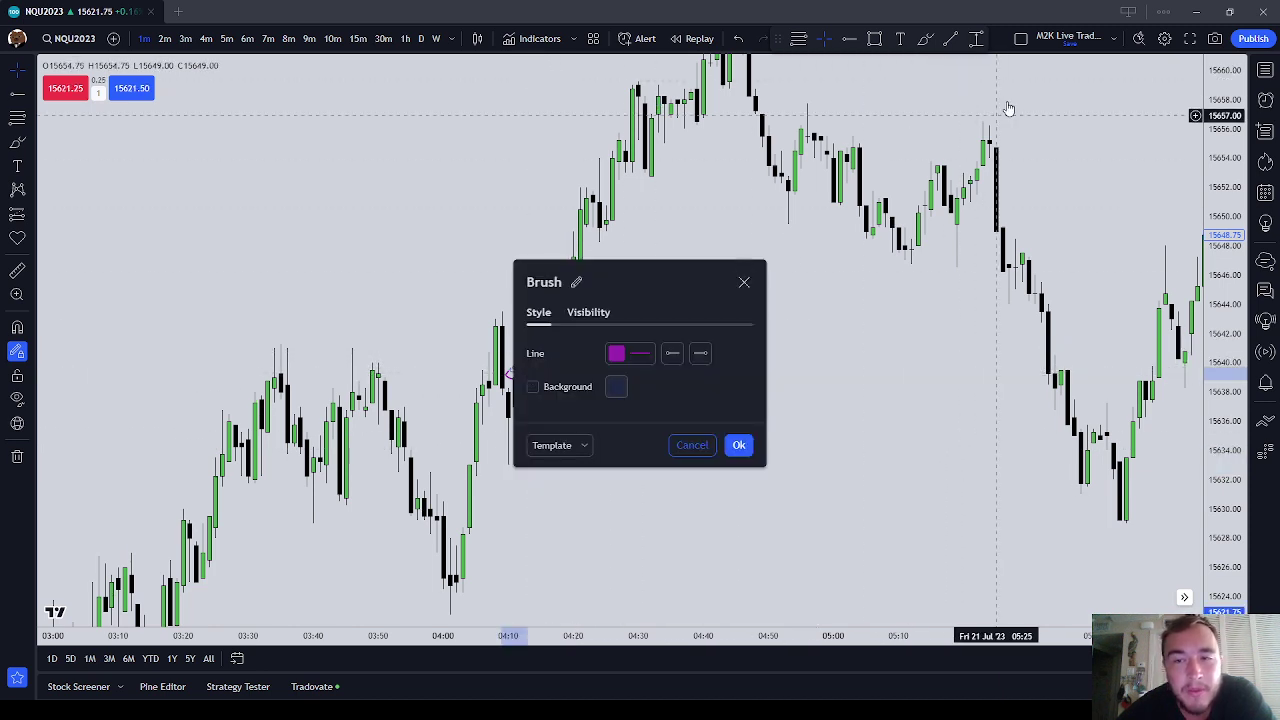